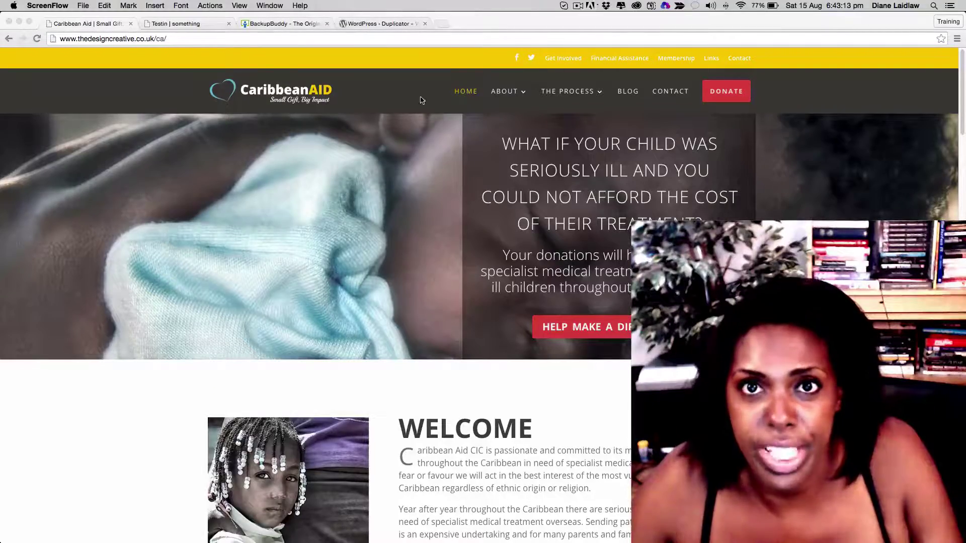
Step: Scroll down and back up the Caribbean Aid home page to look it over
{"action": "scroll", "coordinate": [360, 229], "scroll_direction": "down", "scroll_amount": 1}
{"action": "scroll", "coordinate": [360, 230], "scroll_direction": "down", "scroll_amount": 20}
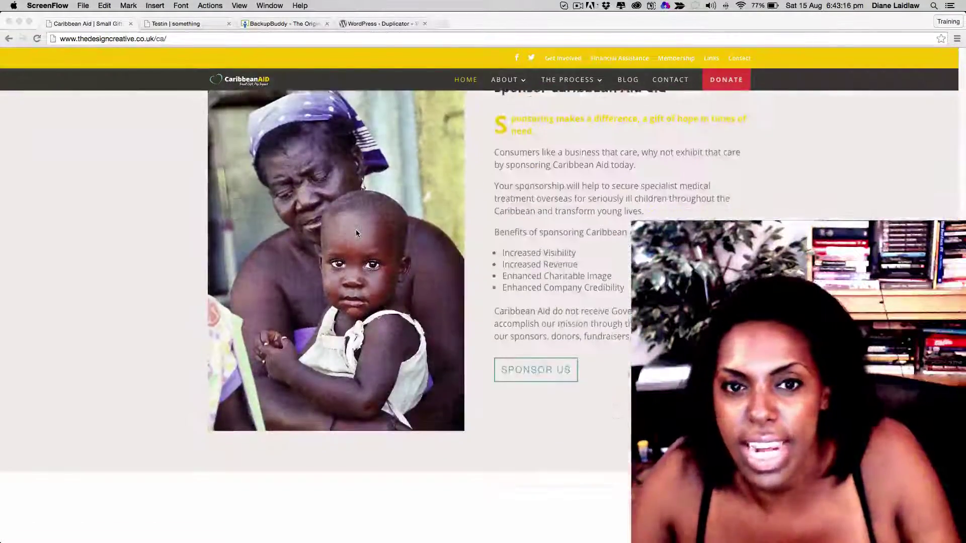
{"action": "scroll", "coordinate": [358, 234], "scroll_direction": "up", "scroll_amount": 20}
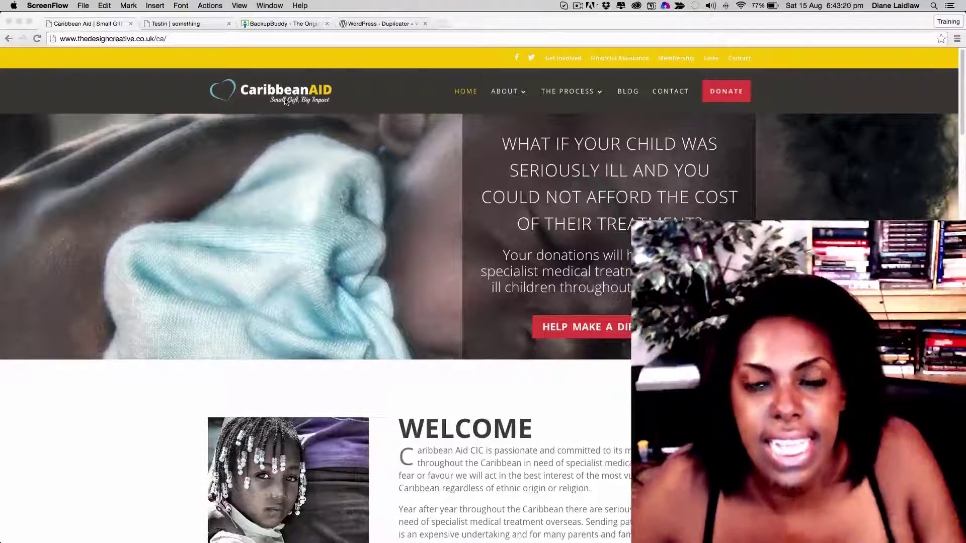
Step: Browse the Testin Hello world page, then return to Caribbean Aid and select its full URL
{"action": "left_click", "coordinate": [178, 24]}
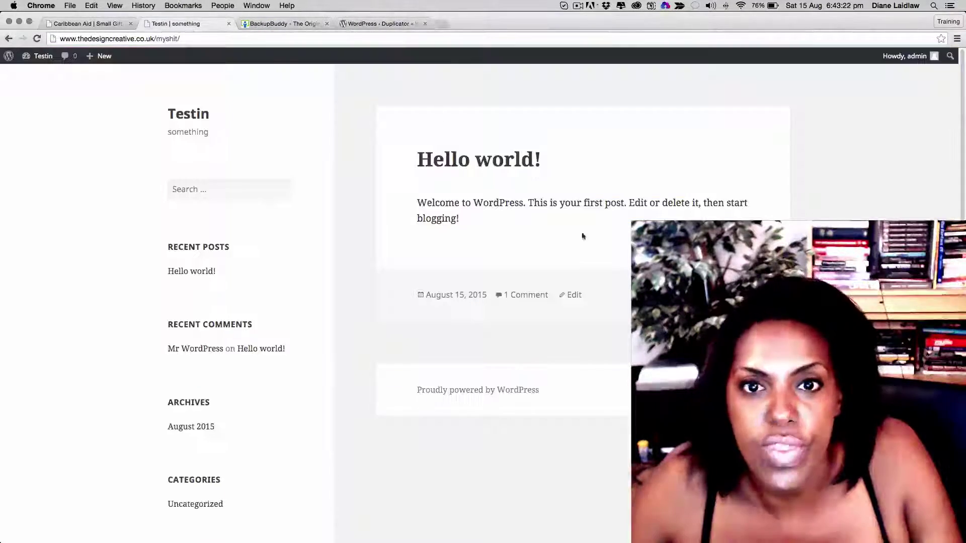
{"action": "scroll", "coordinate": [299, 184], "scroll_direction": "down", "scroll_amount": 5}
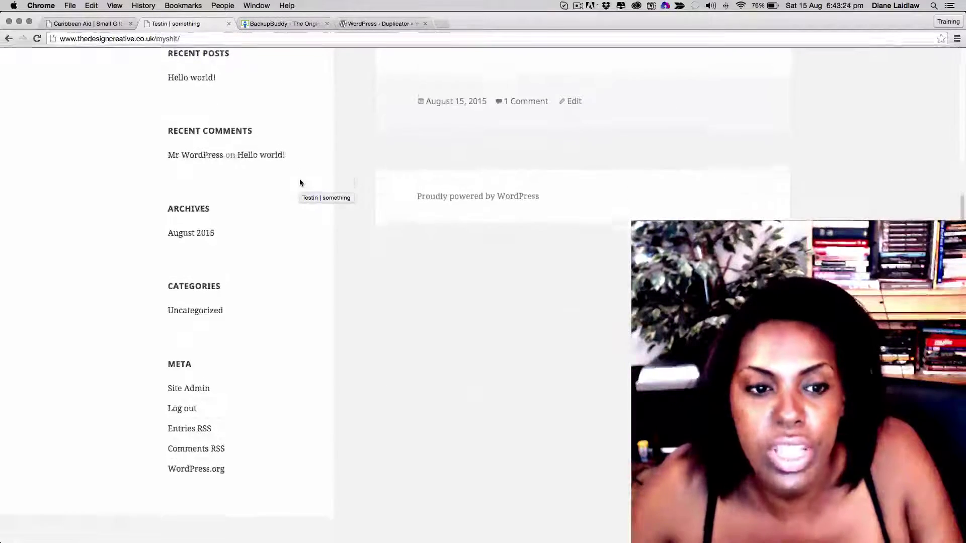
{"action": "scroll", "coordinate": [300, 180], "scroll_direction": "up", "scroll_amount": 5}
{"action": "scroll", "coordinate": [298, 188], "scroll_direction": "down", "scroll_amount": 4}
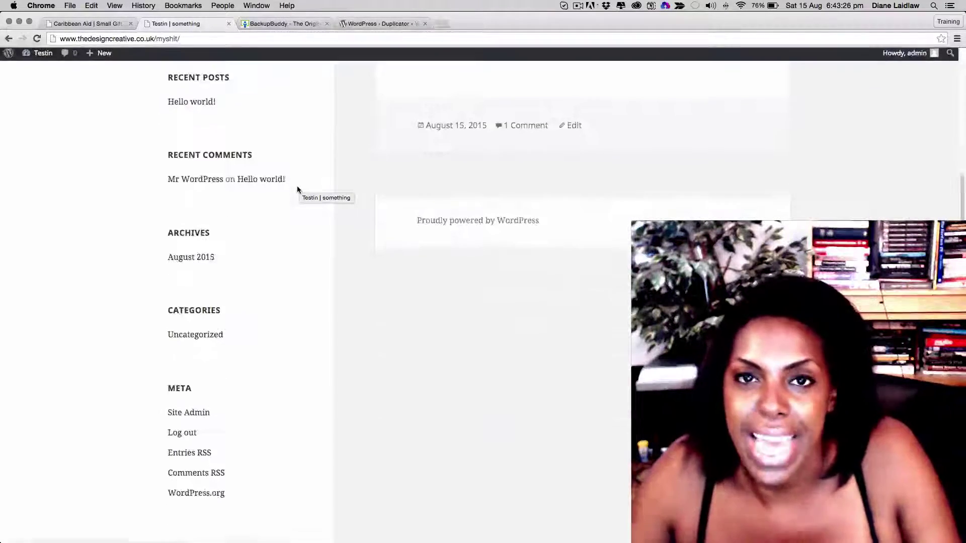
{"action": "scroll", "coordinate": [296, 187], "scroll_direction": "up", "scroll_amount": 4}
{"action": "scroll", "coordinate": [297, 189], "scroll_direction": "down", "scroll_amount": 2}
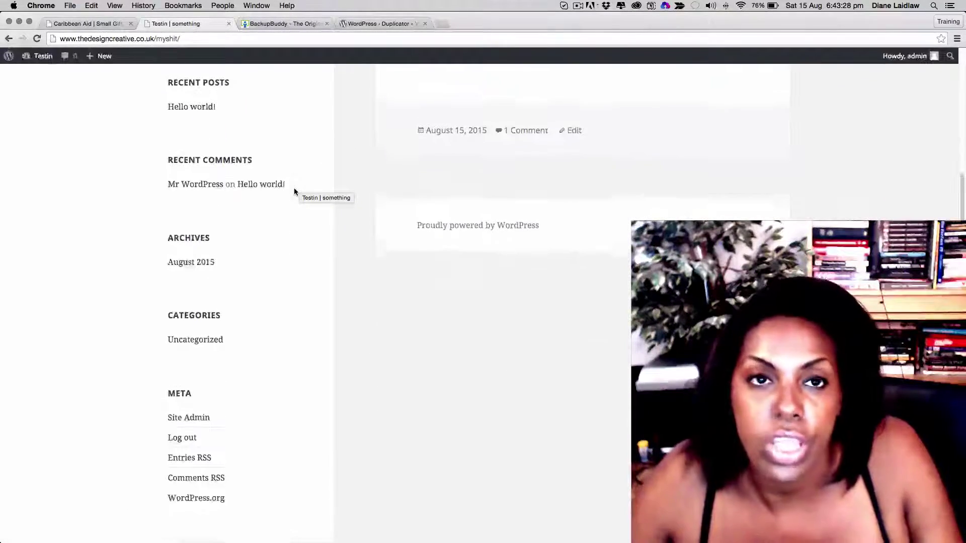
{"action": "scroll", "coordinate": [294, 189], "scroll_direction": "up", "scroll_amount": 2}
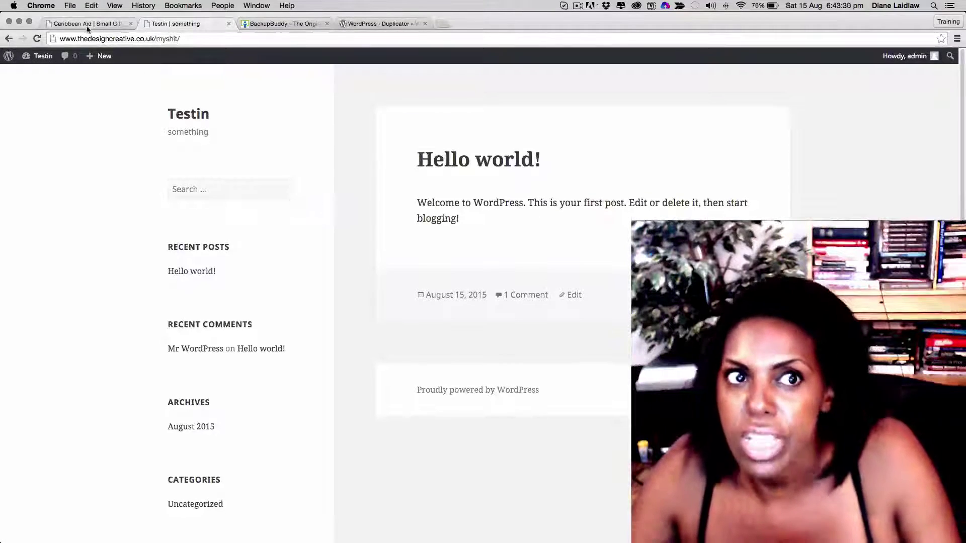
{"action": "left_click", "coordinate": [94, 25]}
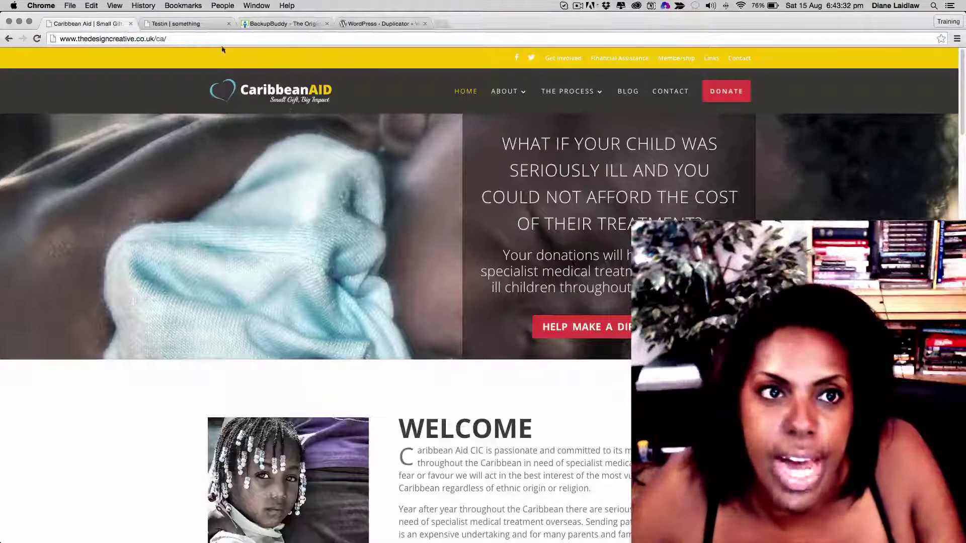
{"action": "left_click", "coordinate": [193, 39]}
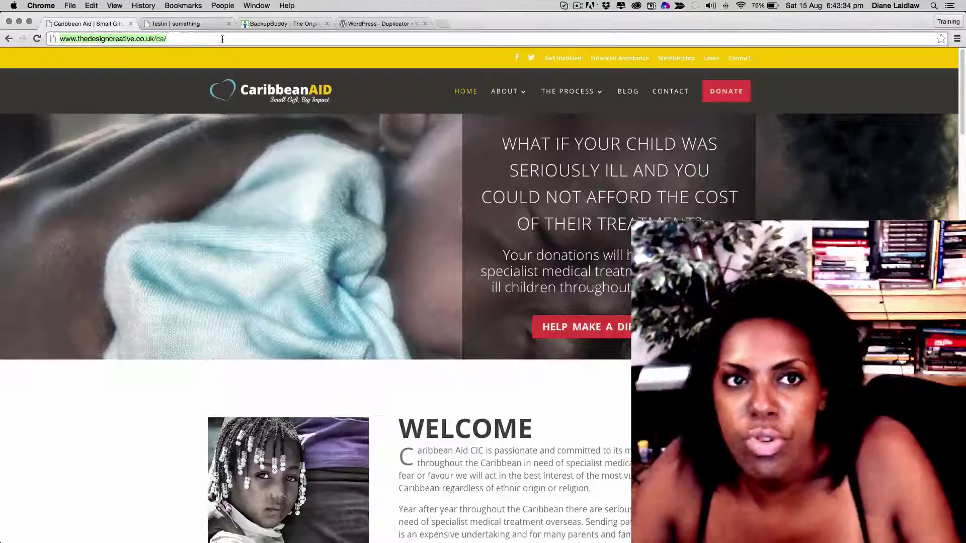
Step: Bring up the iThemes BackupBuddy purchase page and scroll through its backup and restore features
{"action": "left_click", "coordinate": [270, 23]}
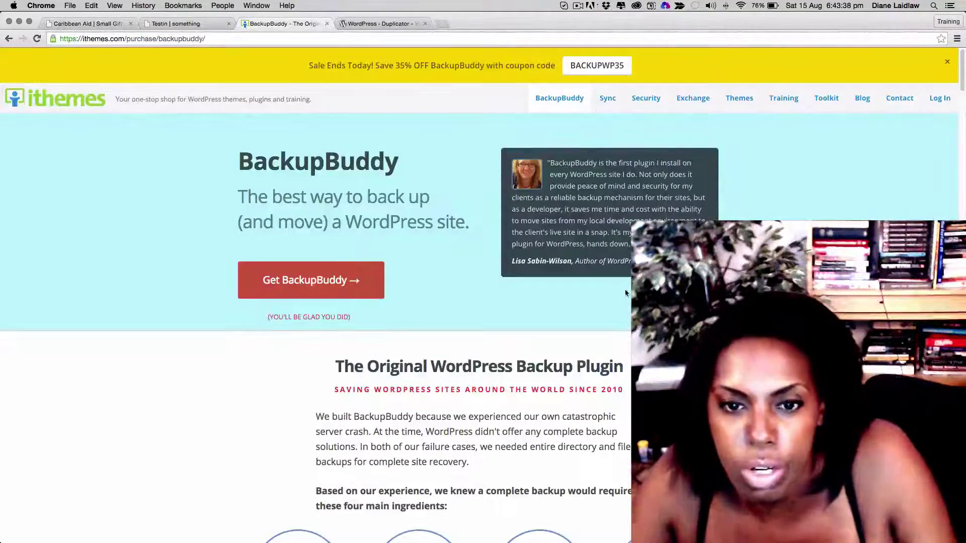
{"action": "scroll", "coordinate": [615, 276], "scroll_direction": "down", "scroll_amount": 20}
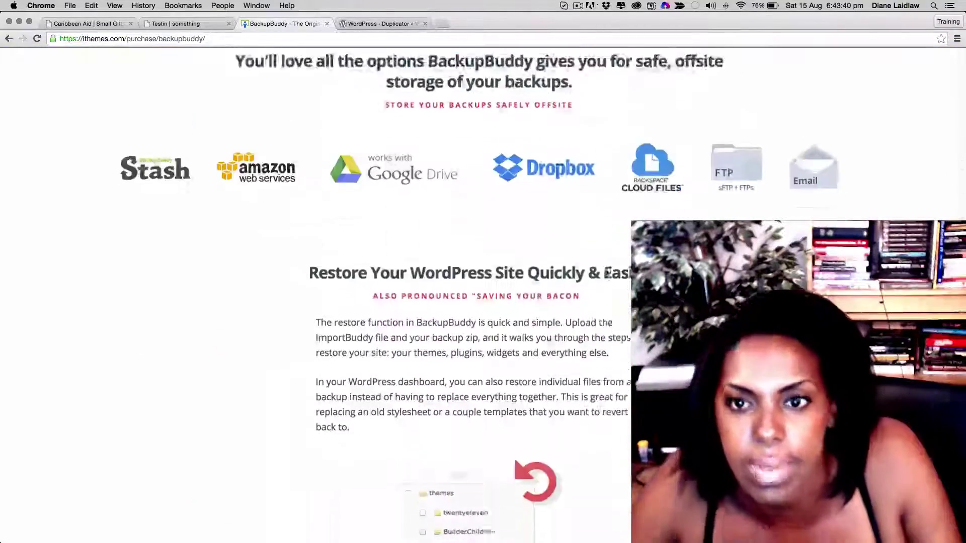
{"action": "scroll", "coordinate": [491, 203], "scroll_direction": "up", "scroll_amount": 20}
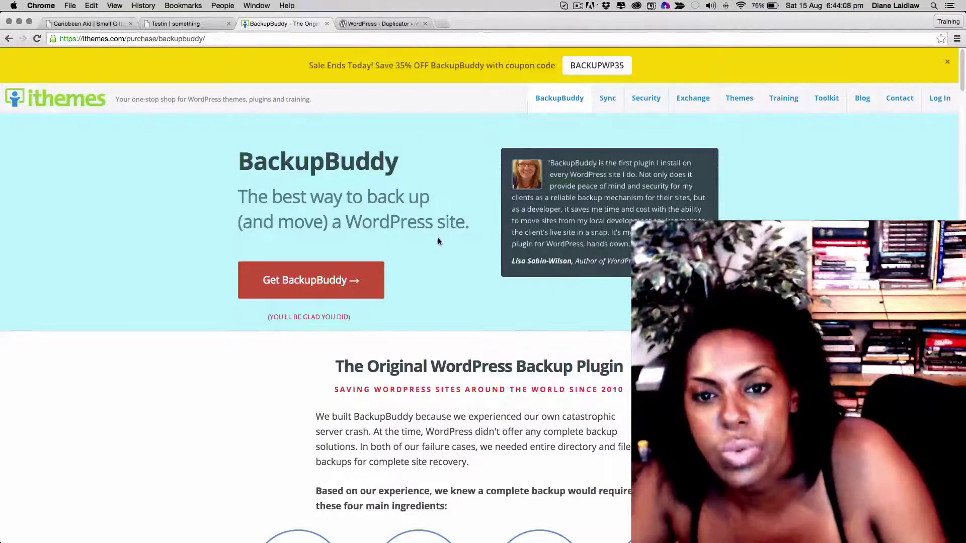
{"action": "scroll", "coordinate": [437, 242], "scroll_direction": "down", "scroll_amount": 10}
{"action": "scroll", "coordinate": [438, 241], "scroll_direction": "up", "scroll_amount": 7}
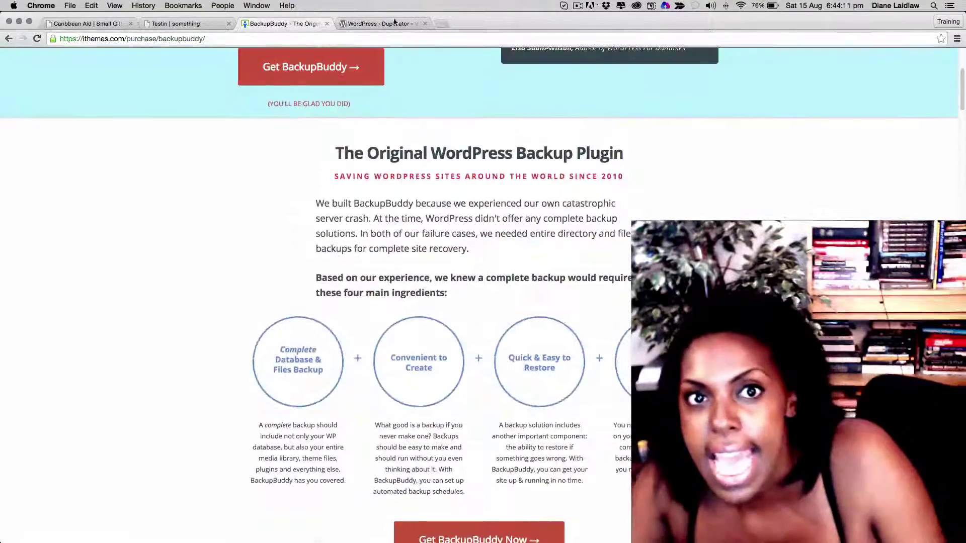
Step: Open the Duplicator plugin page, scroll down, and highlight the word Duplicator on its banner
{"action": "left_click", "coordinate": [395, 24]}
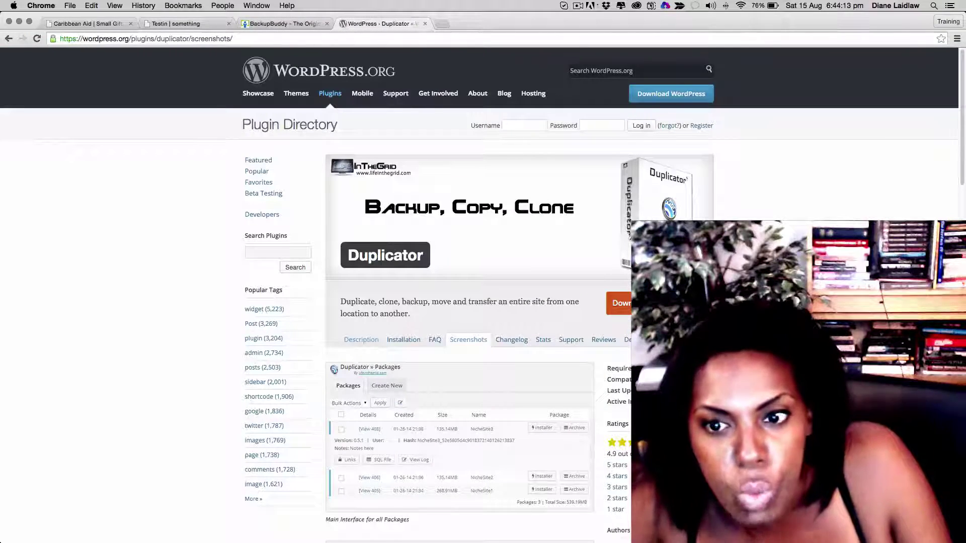
{"action": "scroll", "coordinate": [484, 292], "scroll_direction": "down", "scroll_amount": 3}
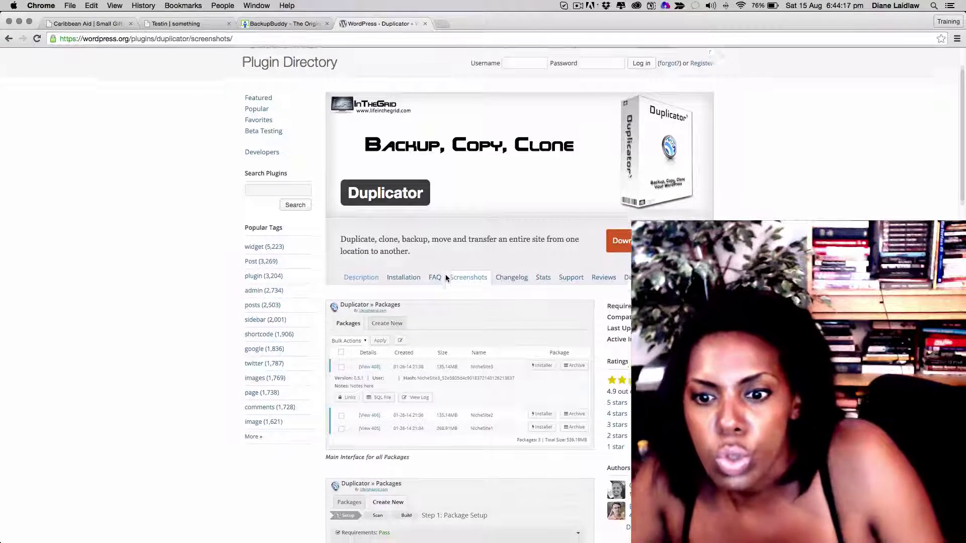
{"action": "scroll", "coordinate": [446, 274], "scroll_direction": "down", "scroll_amount": 2}
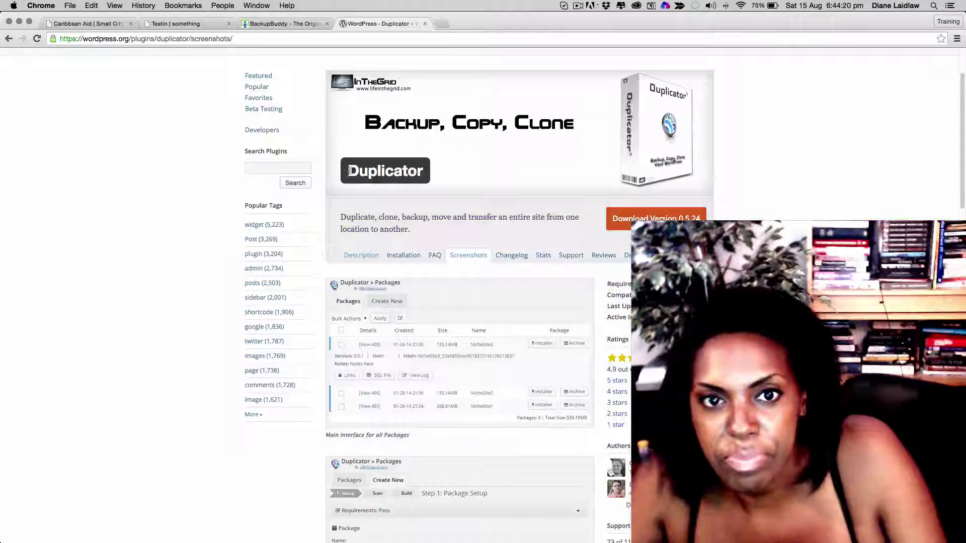
{"action": "left_click_drag", "start_coordinate": [348, 171], "coordinate": [423, 170]}
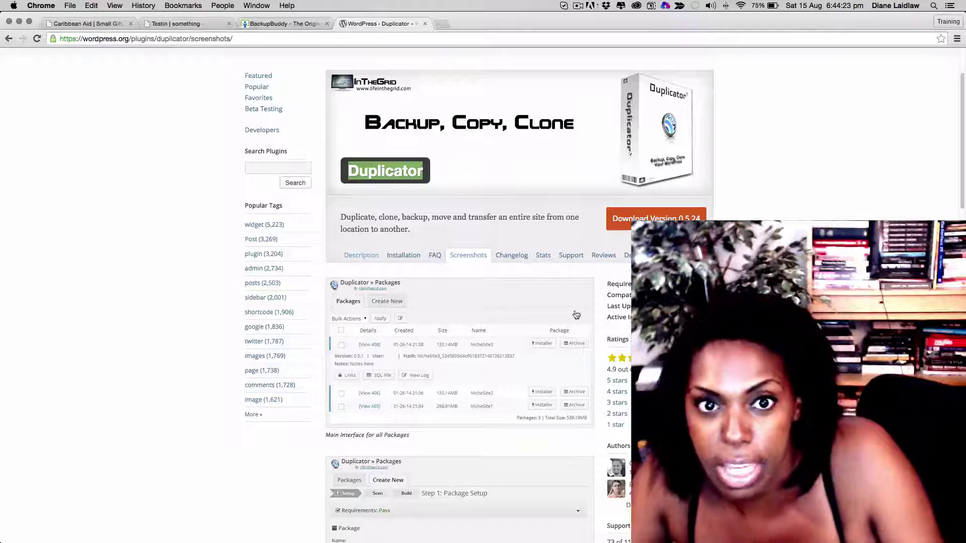
{"action": "scroll", "coordinate": [524, 304], "scroll_direction": "down", "scroll_amount": 2}
Step: Glance back at BackupBuddy, then scroll through the Duplicator plugin's screenshots
{"action": "left_click", "coordinate": [284, 24]}
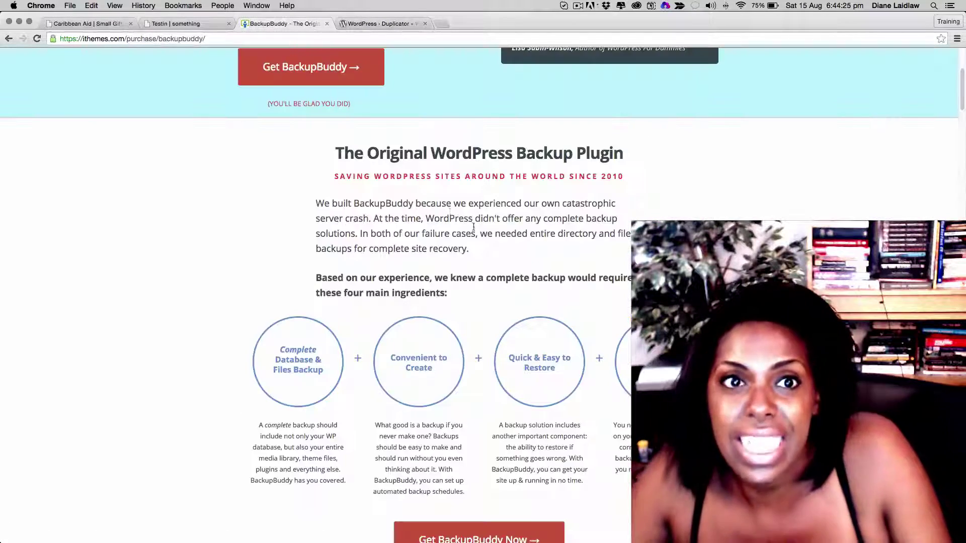
{"action": "left_click", "coordinate": [379, 23]}
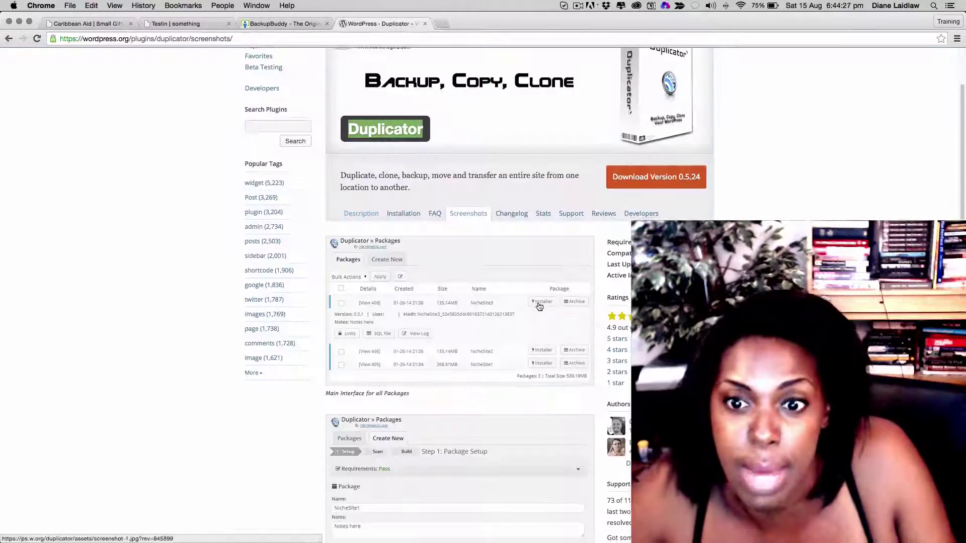
{"action": "scroll", "coordinate": [539, 305], "scroll_direction": "down", "scroll_amount": 3}
{"action": "scroll", "coordinate": [539, 304], "scroll_direction": "up", "scroll_amount": 5}
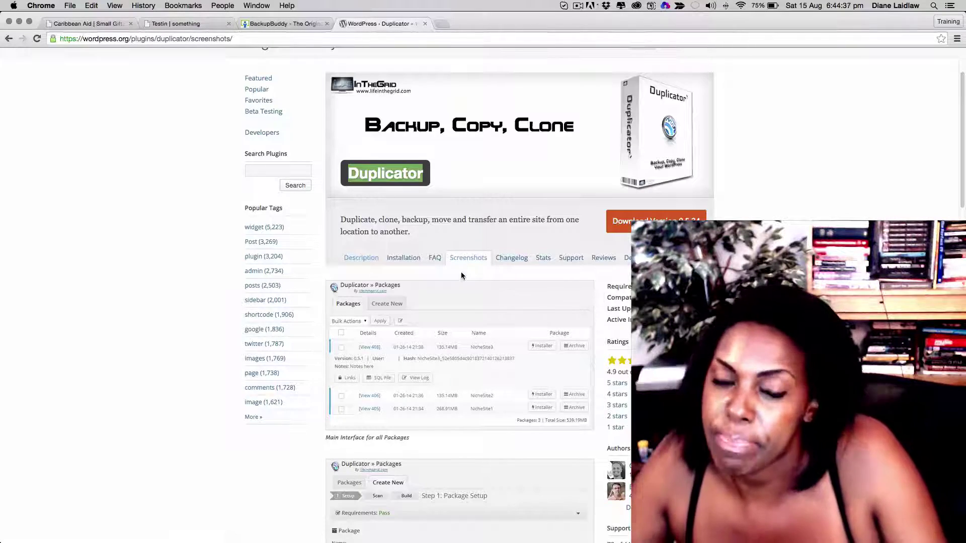
{"action": "scroll", "coordinate": [452, 328], "scroll_direction": "down", "scroll_amount": 8}
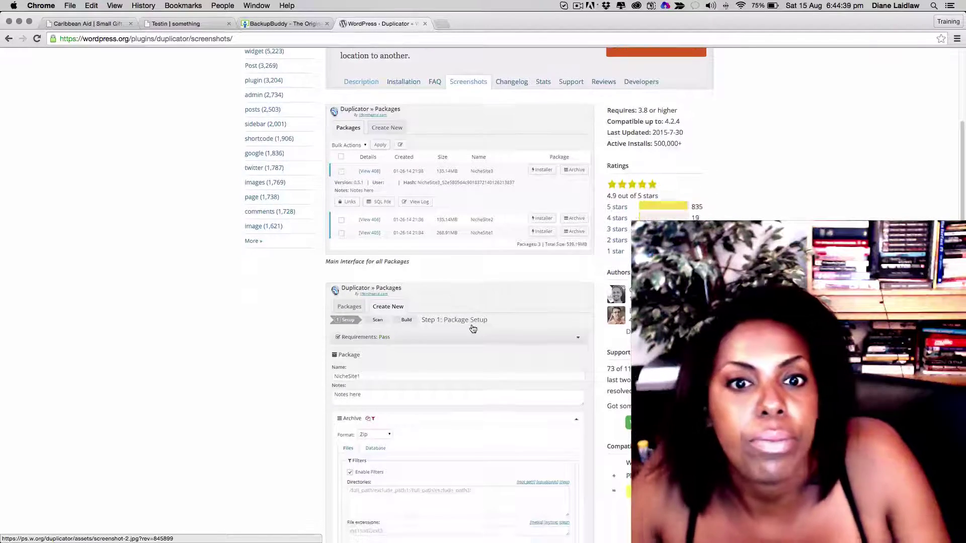
{"action": "scroll", "coordinate": [471, 329], "scroll_direction": "down", "scroll_amount": 10}
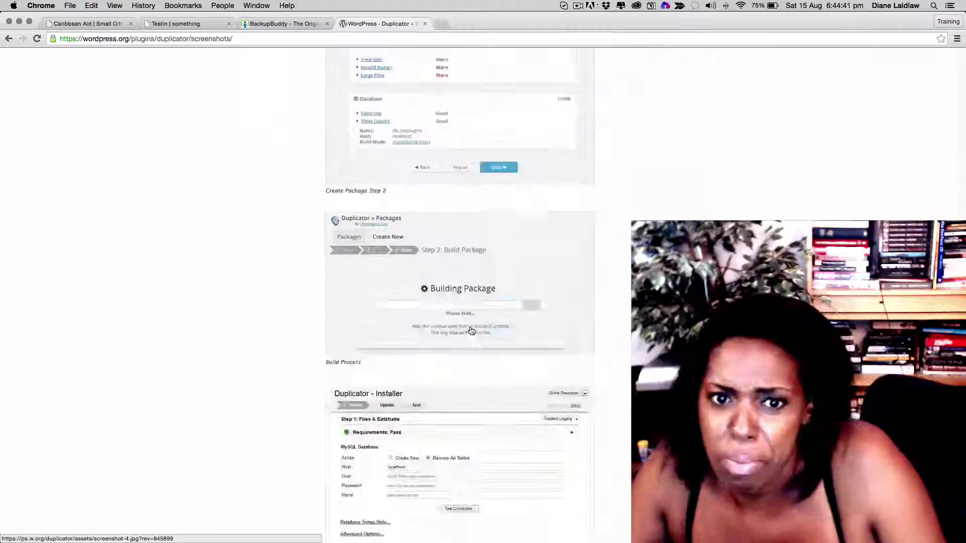
{"action": "scroll", "coordinate": [483, 330], "scroll_direction": "up", "scroll_amount": 10}
{"action": "scroll", "coordinate": [484, 330], "scroll_direction": "up", "scroll_amount": 5}
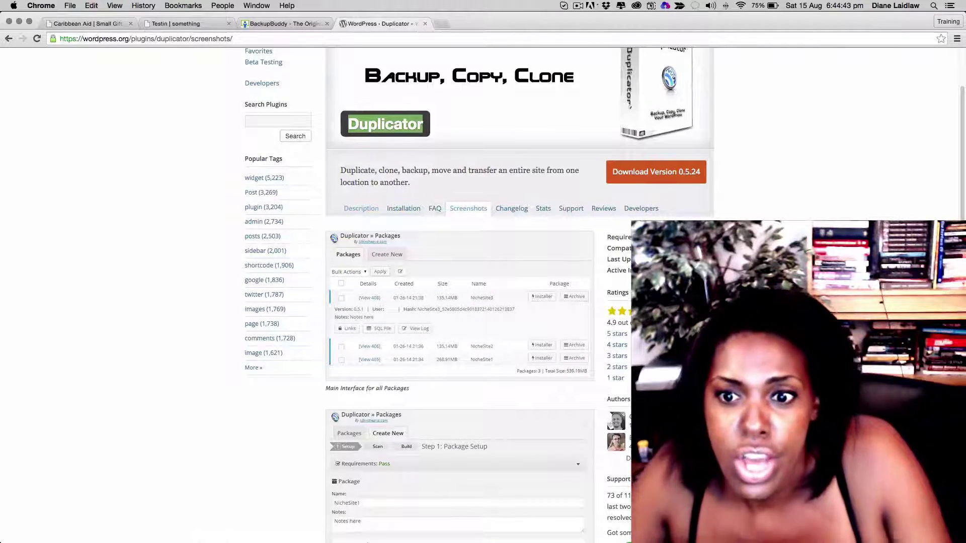
{"action": "scroll", "coordinate": [578, 341], "scroll_direction": "down", "scroll_amount": 1}
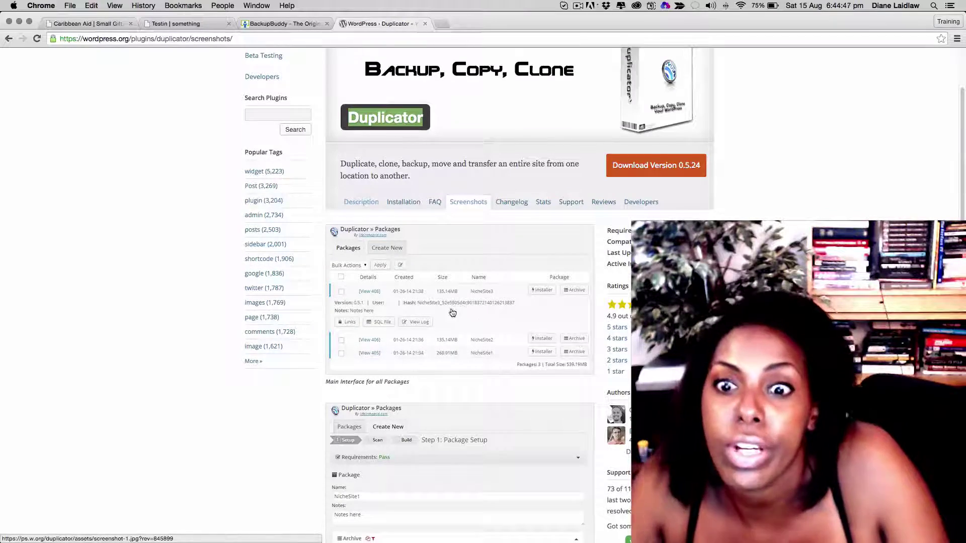
{"action": "scroll", "coordinate": [452, 313], "scroll_direction": "down", "scroll_amount": 1}
{"action": "scroll", "coordinate": [452, 313], "scroll_direction": "up", "scroll_amount": 5}
{"action": "scroll", "coordinate": [450, 312], "scroll_direction": "down", "scroll_amount": 4}
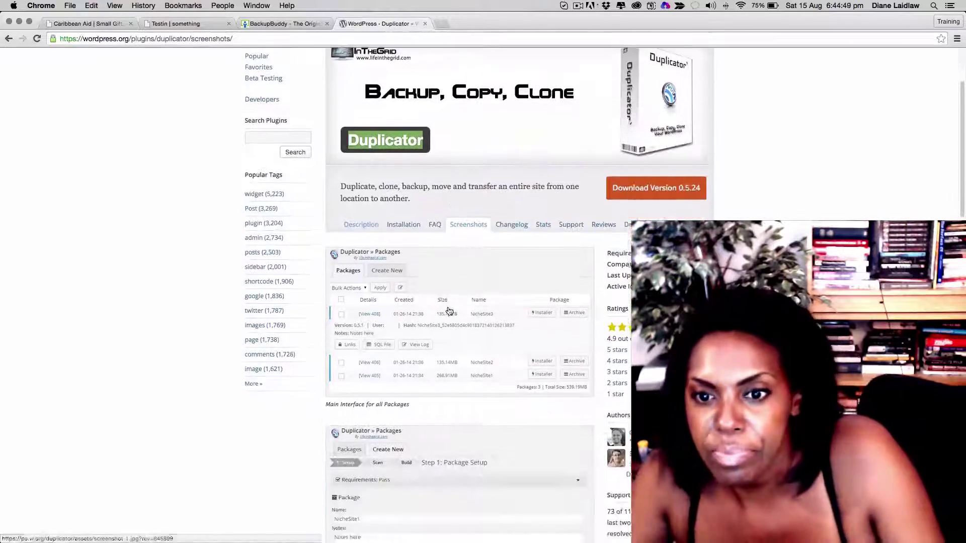
{"action": "scroll", "coordinate": [449, 311], "scroll_direction": "up", "scroll_amount": 4}
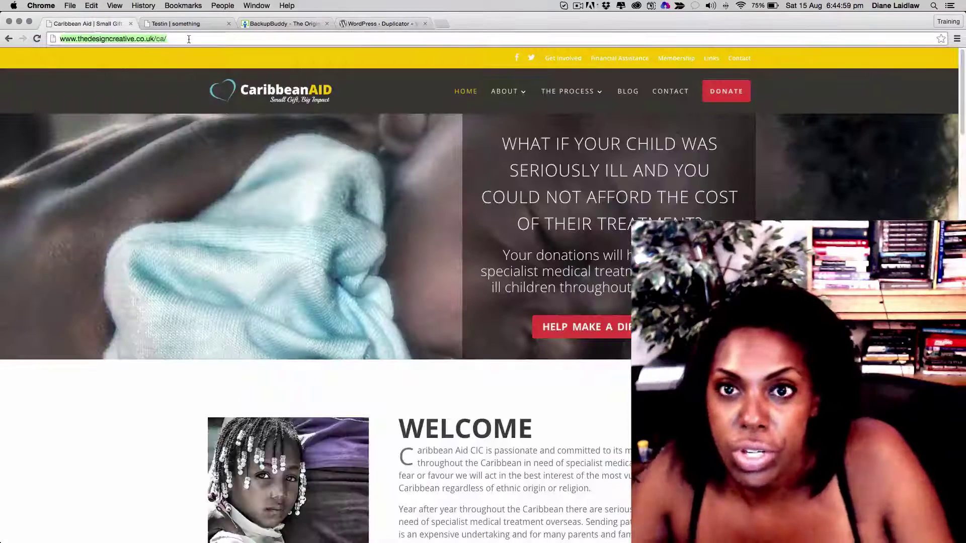
Step: Load the Caribbean Aid wp-admin login page
{"action": "left_click", "coordinate": [190, 39]}
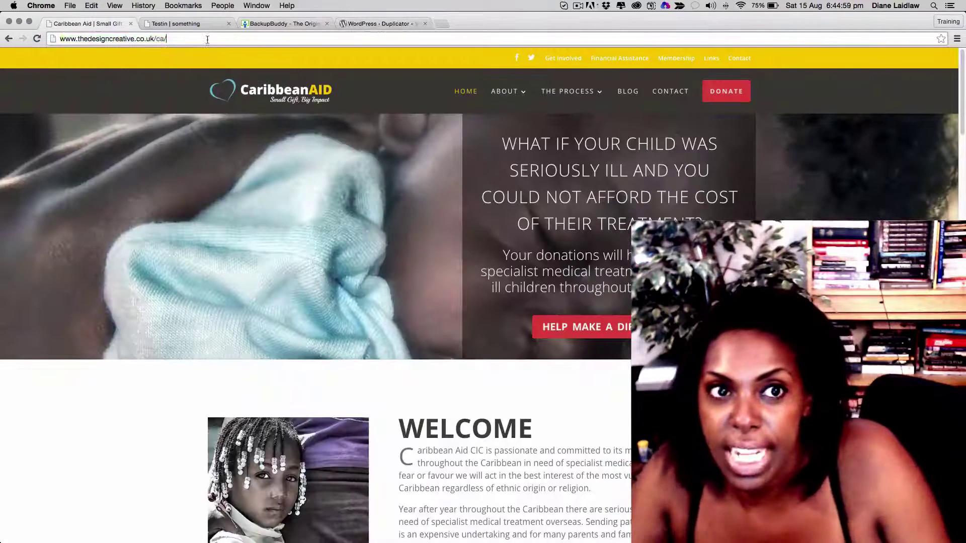
{"action": "type", "text": "wp-admin"}
{"action": "key", "text": "Return"}
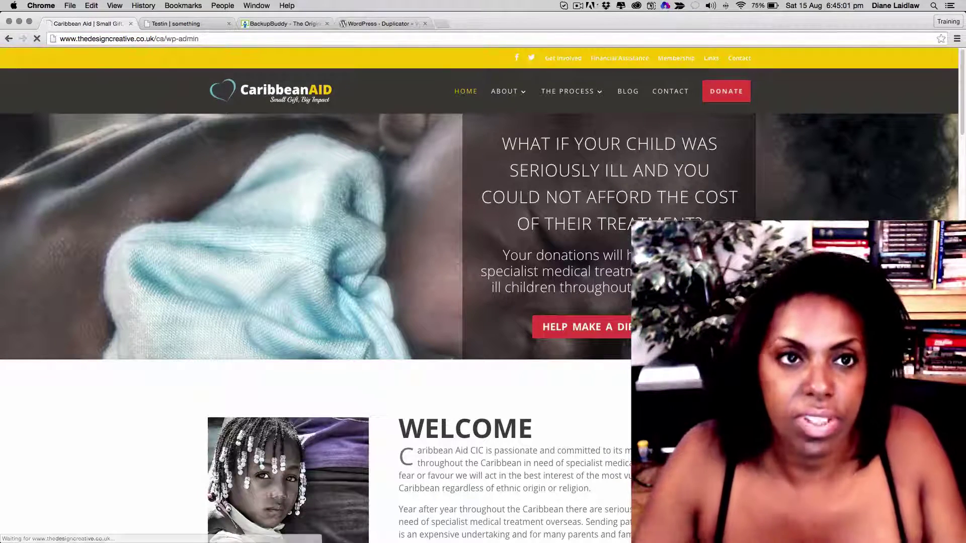
{"action": "left_click", "coordinate": [201, 23]}
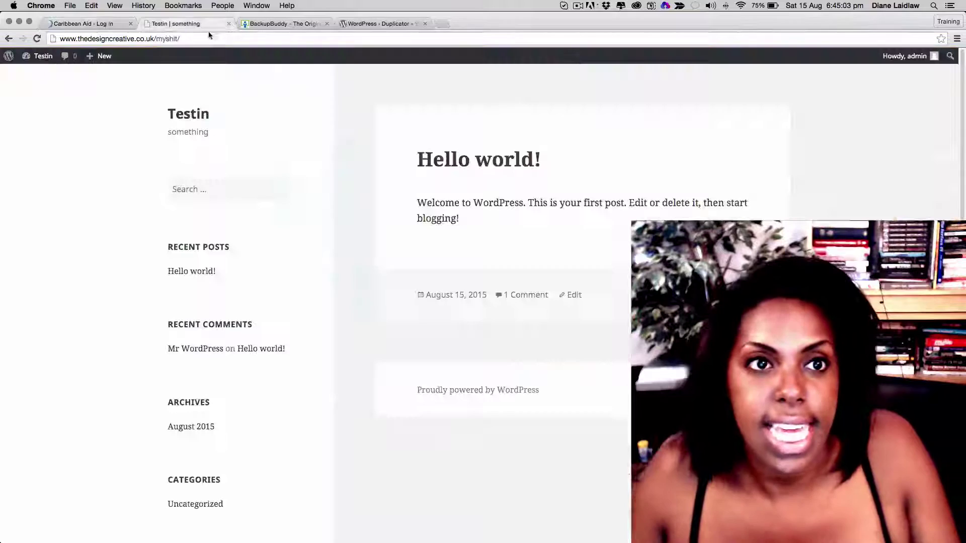
{"action": "left_click", "coordinate": [101, 24]}
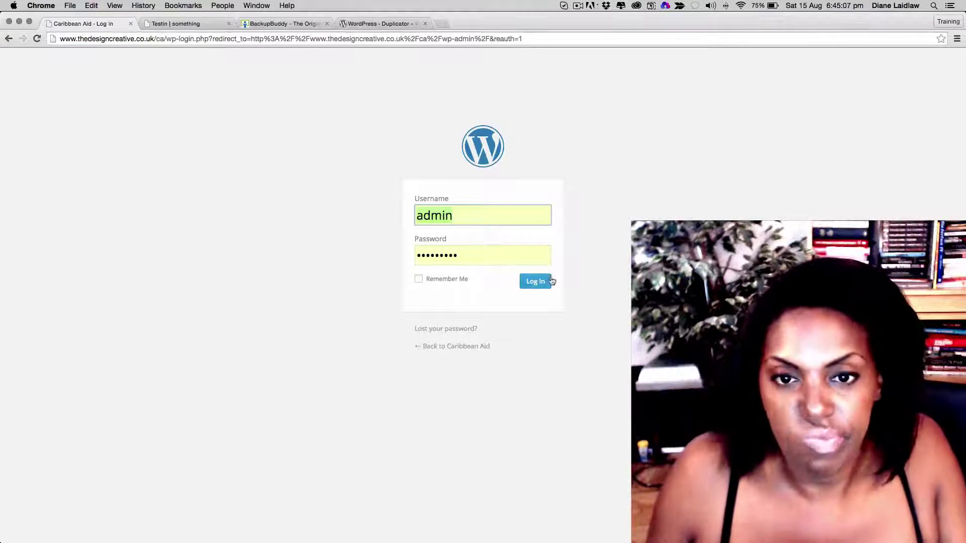
Step: After the first login is rejected, re-enter the correct username and password
{"action": "left_click", "coordinate": [537, 282]}
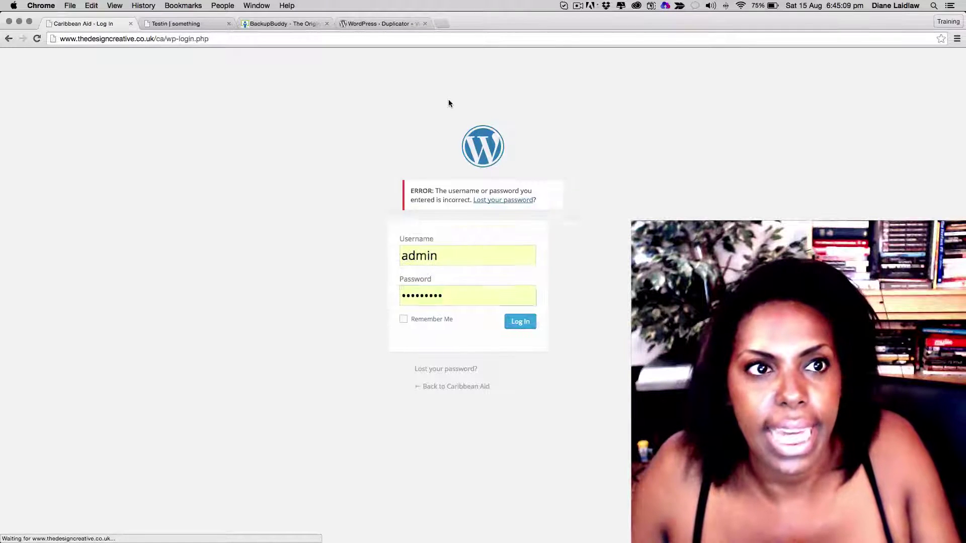
{"action": "left_click", "coordinate": [467, 256]}
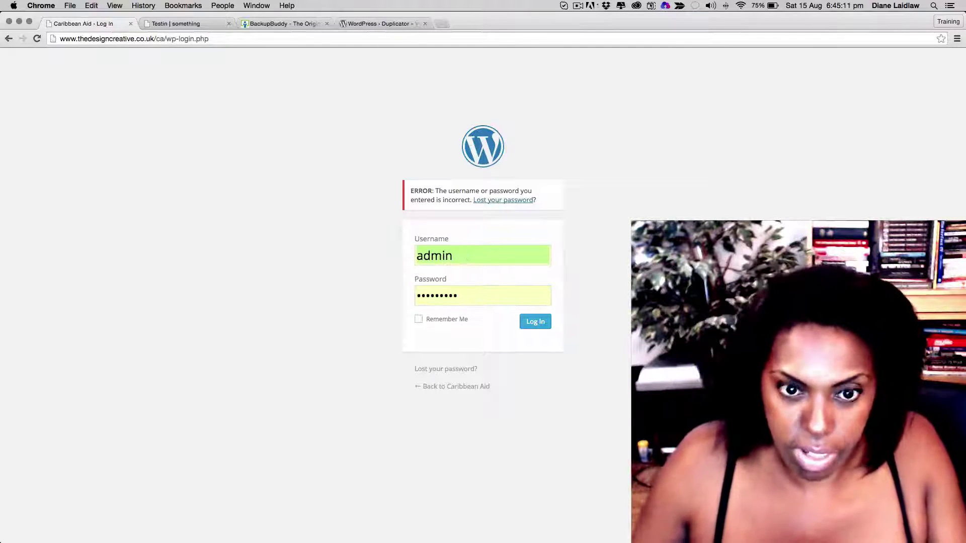
{"action": "double_click", "coordinate": [466, 258]}
{"action": "type", "text": "diane"}
{"action": "key", "text": "Tab"}
{"action": "type", "text": "*****"}
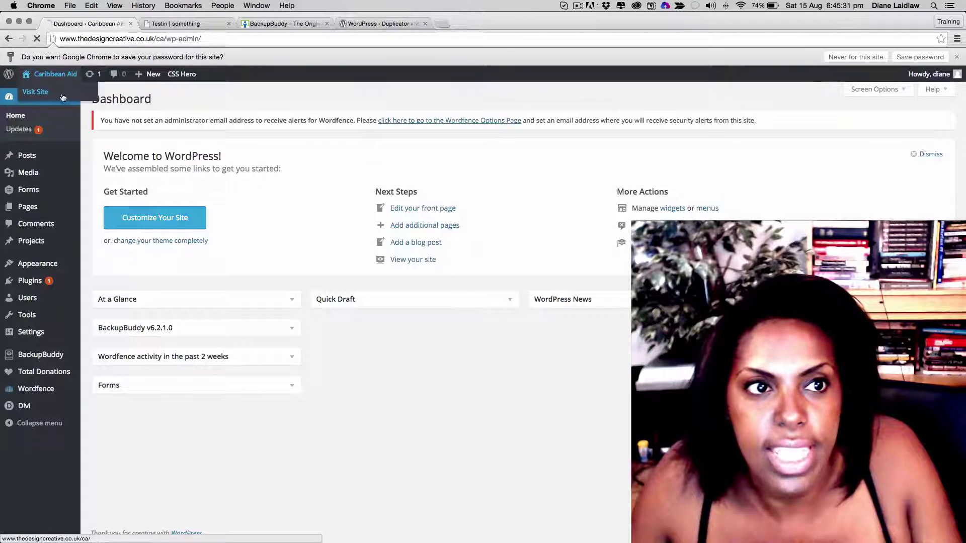
Step: View the live Caribbean Aid site, compare it with Testin, and return to its Dashboard
{"action": "left_click", "coordinate": [38, 90]}
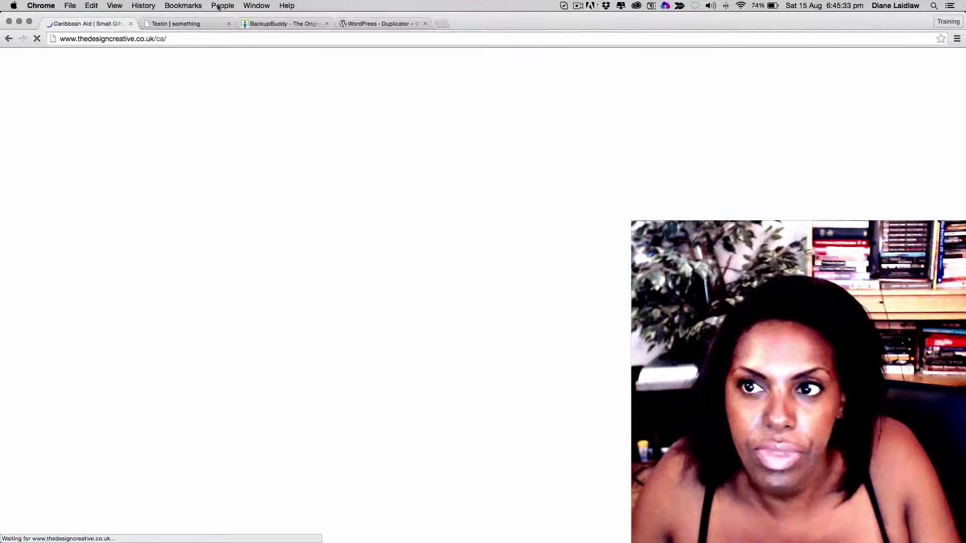
{"action": "left_click", "coordinate": [204, 25]}
{"action": "key", "text": "super+1"}
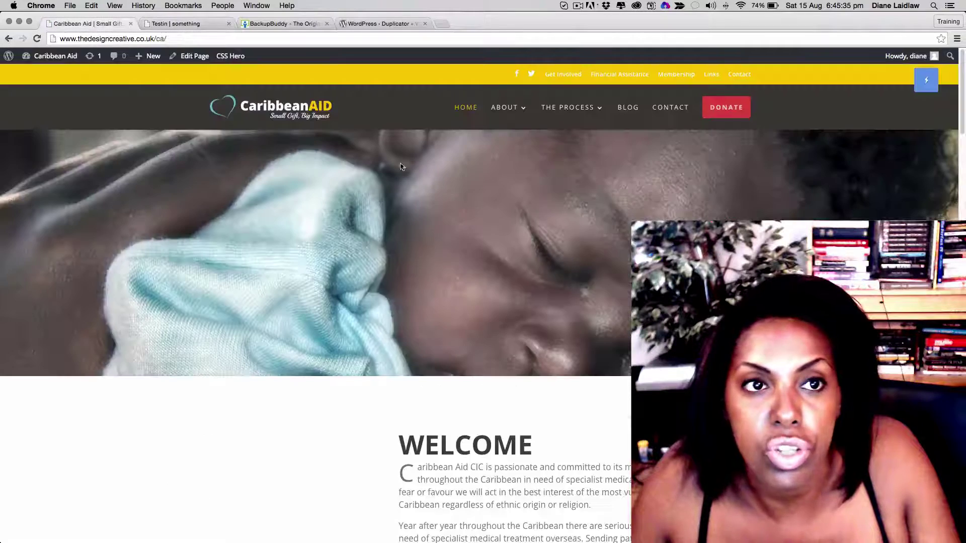
{"action": "left_click", "coordinate": [176, 23]}
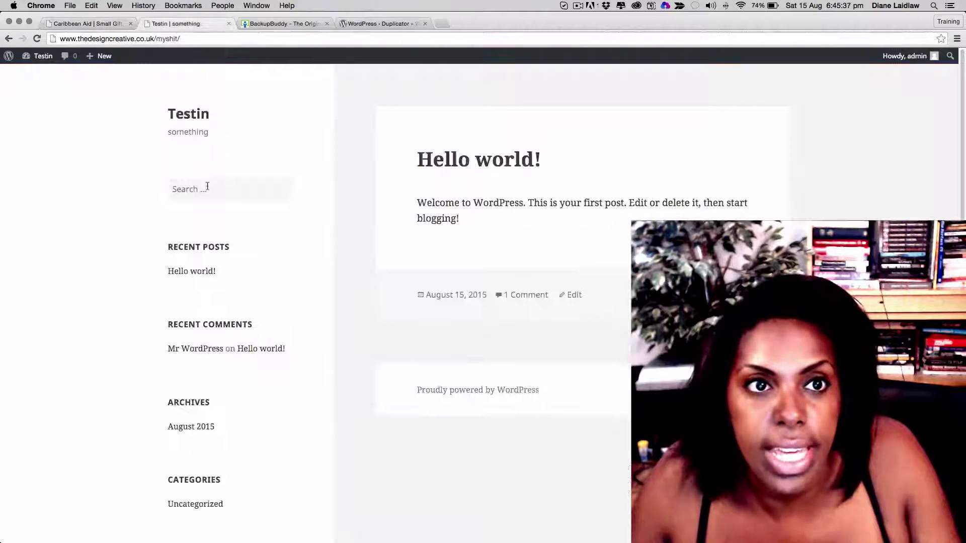
{"action": "left_click", "coordinate": [54, 25]}
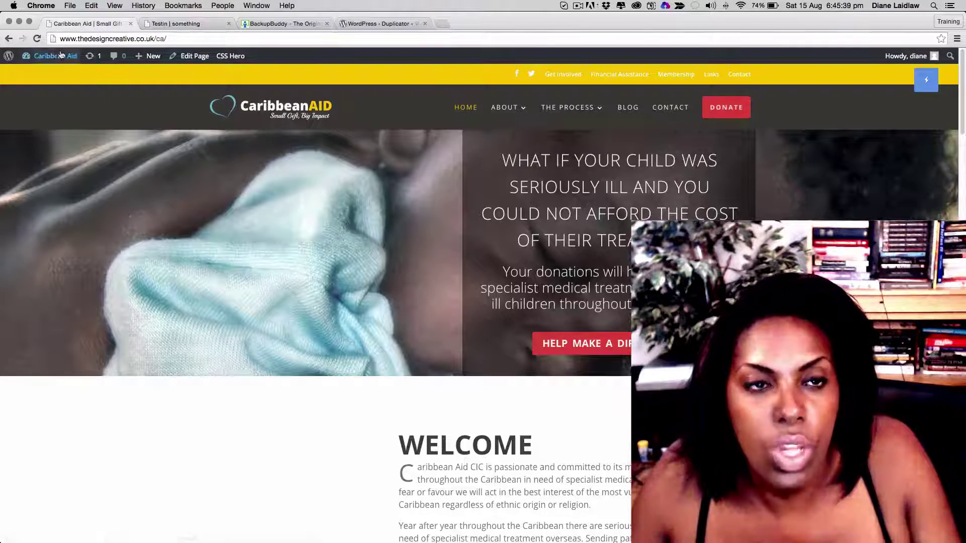
{"action": "mouse_move", "coordinate": [48, 56]}
{"action": "left_click", "coordinate": [45, 76]}
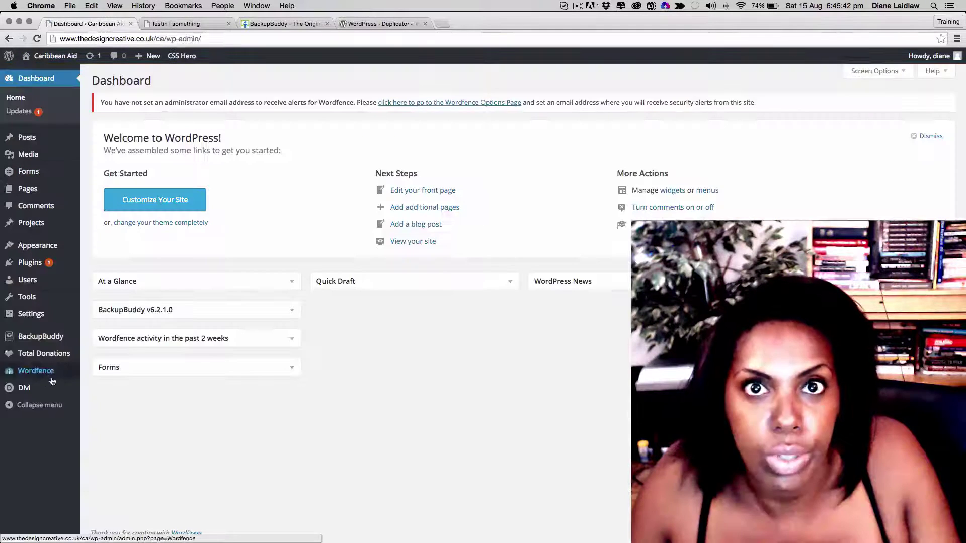
Step: Search plugins for 'wp clone academy' and activate the installed WP Clone plugin
{"action": "mouse_move", "coordinate": [30, 262]}
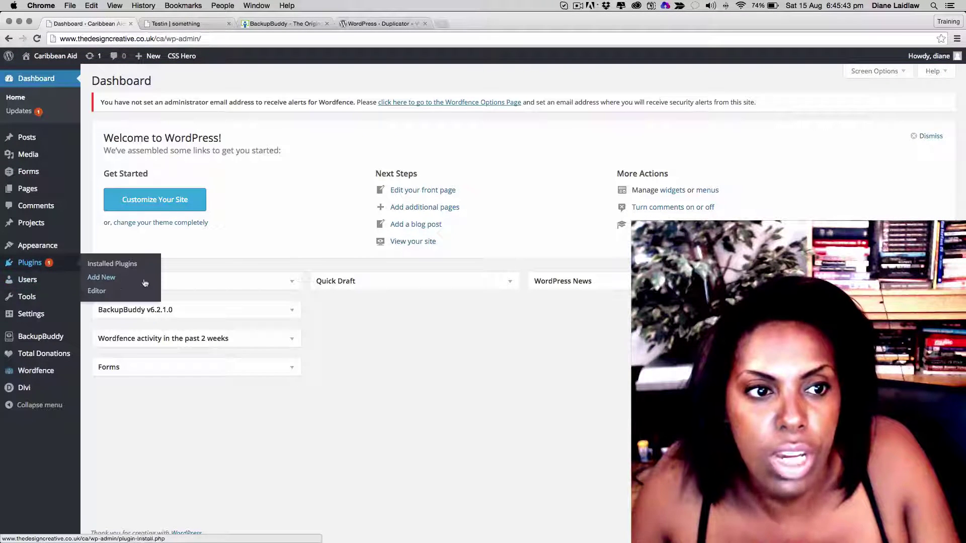
{"action": "left_click", "coordinate": [144, 281]}
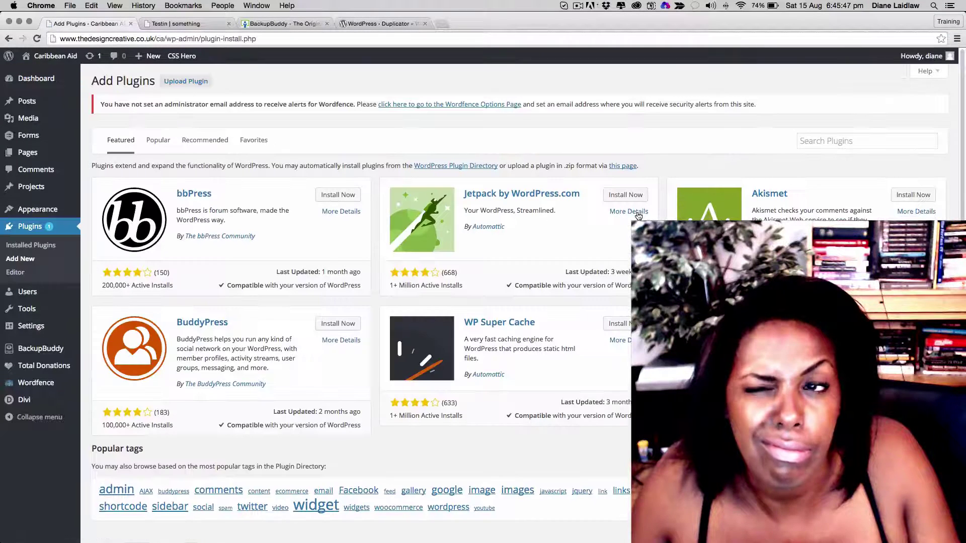
{"action": "left_click", "coordinate": [841, 140]}
{"action": "type", "text": "wp"}
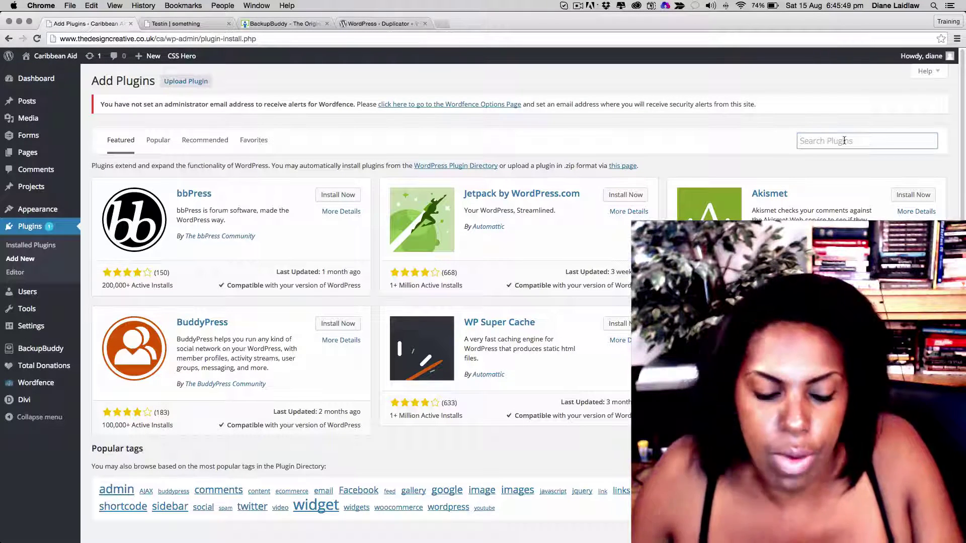
{"action": "type", "text": " cloe"}
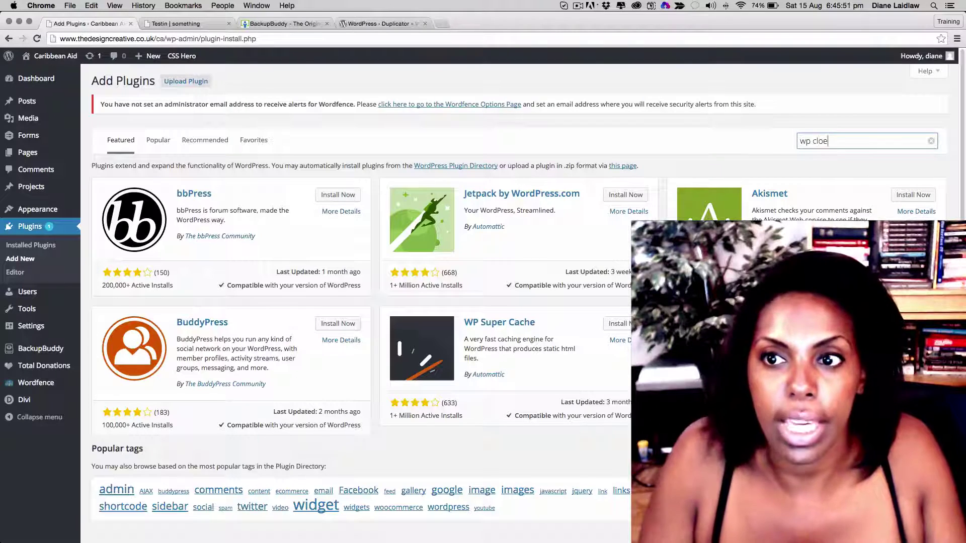
{"action": "key", "text": "BackSpace"}
{"action": "key", "text": "BackSpace"}
{"action": "type", "text": "ne academy"}
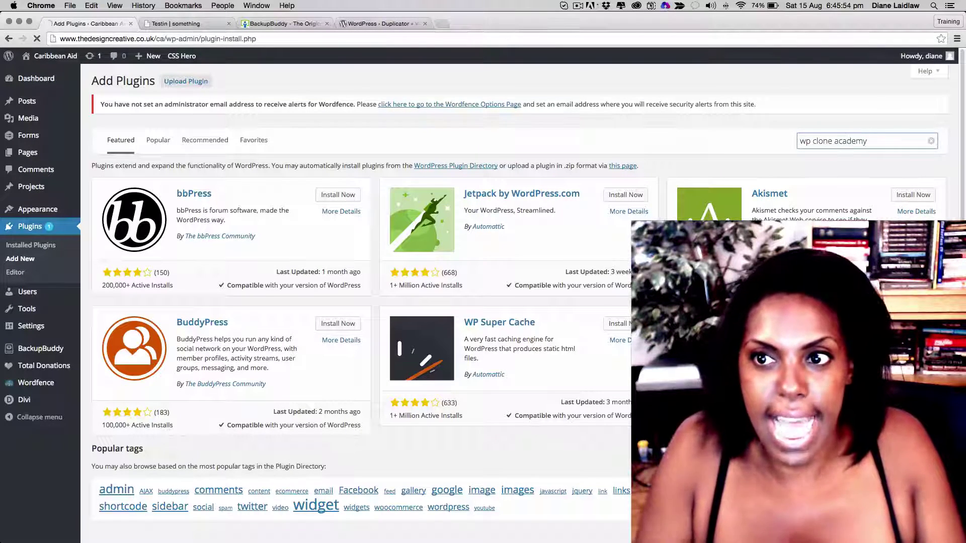
{"action": "key", "text": "Return"}
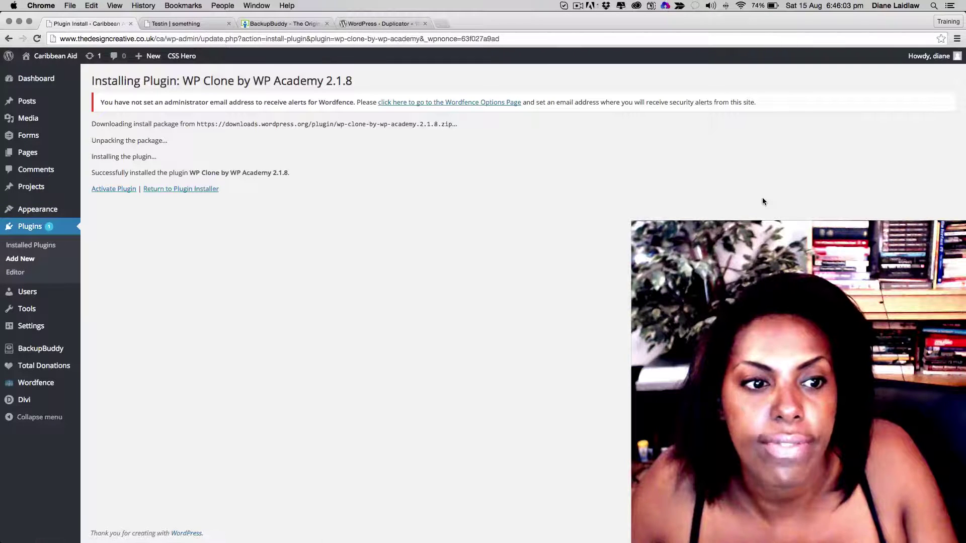
{"action": "left_click", "coordinate": [119, 190]}
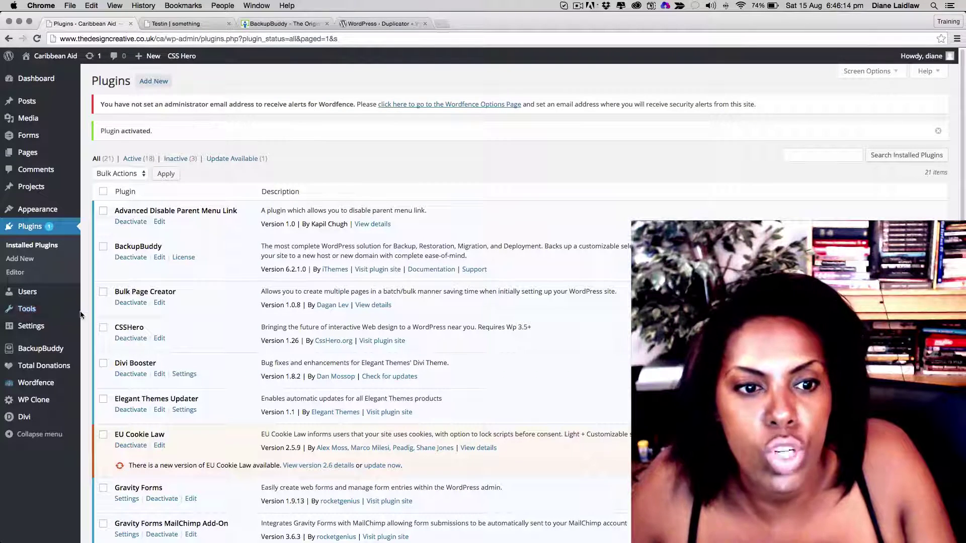
Step: Create a WP Clone backup of Caribbean Aid and copy the backup file's URL
{"action": "left_click", "coordinate": [40, 406]}
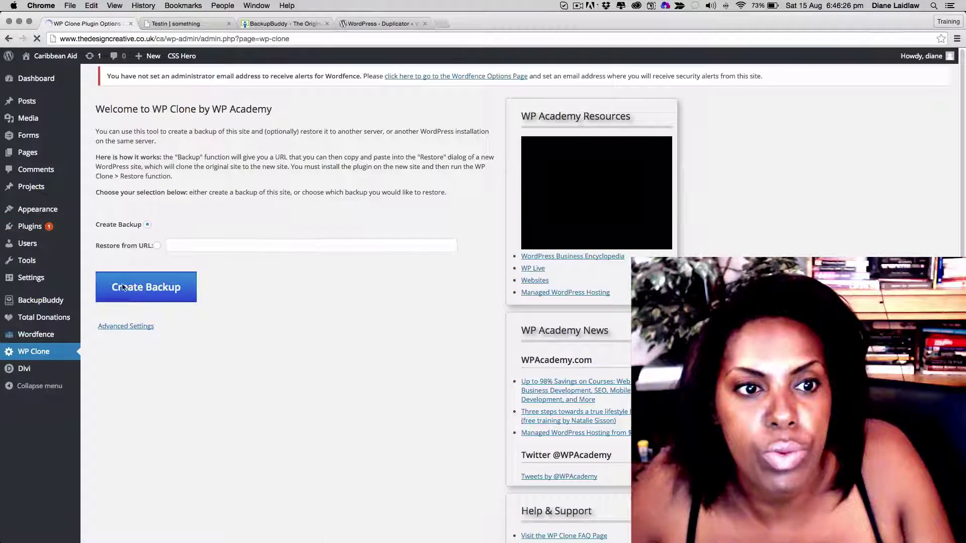
{"action": "left_click", "coordinate": [123, 288]}
{"action": "key", "text": "Return"}
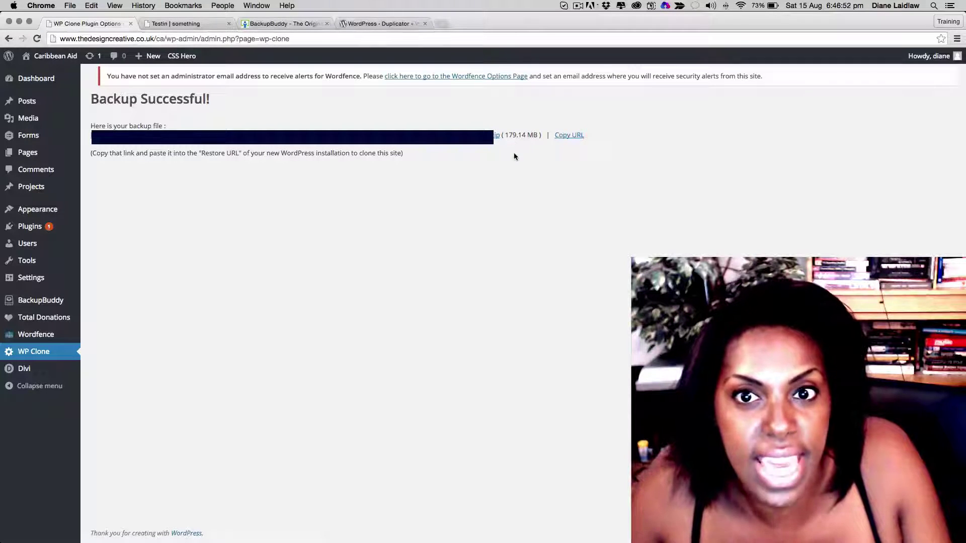
{"action": "left_click", "coordinate": [569, 135]}
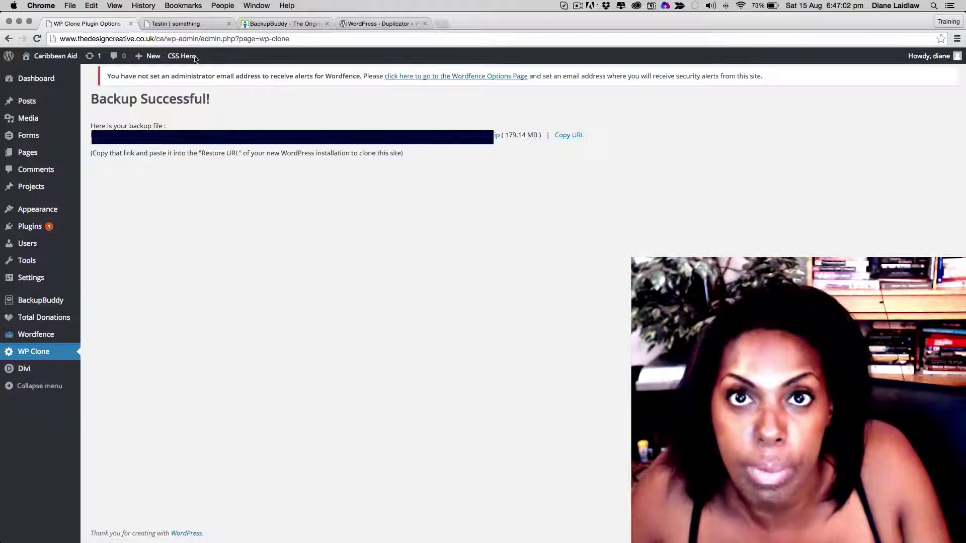
{"action": "key", "text": "ctrl+Tab"}
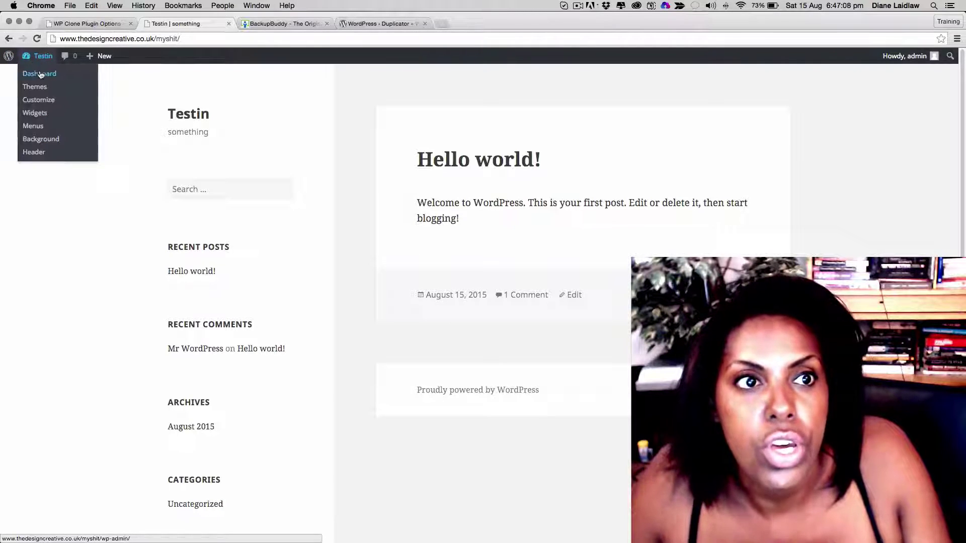
Step: On Testin, search 'wp clone academy', then install and activate WP Clone by WP Academy
{"action": "left_click", "coordinate": [39, 73]}
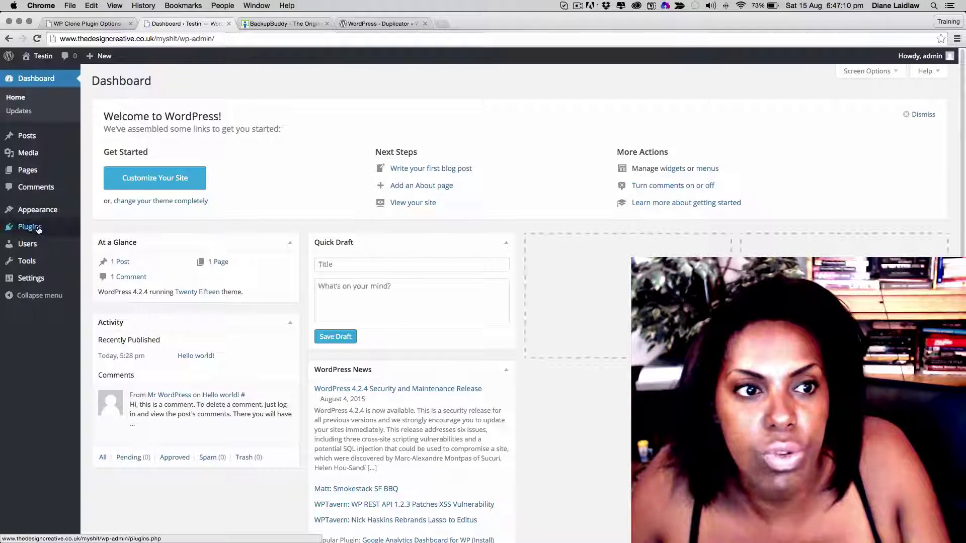
{"action": "left_click", "coordinate": [94, 241]}
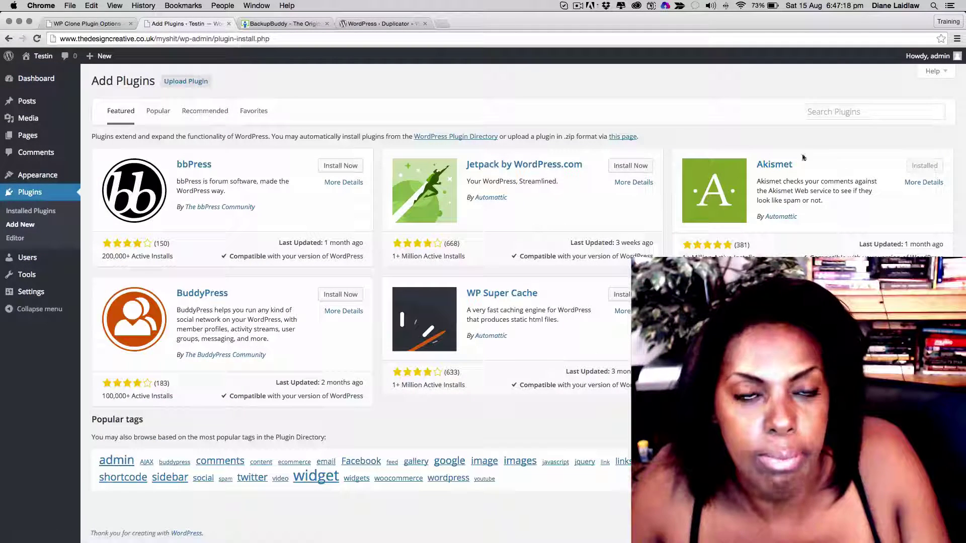
{"action": "left_click", "coordinate": [828, 110]}
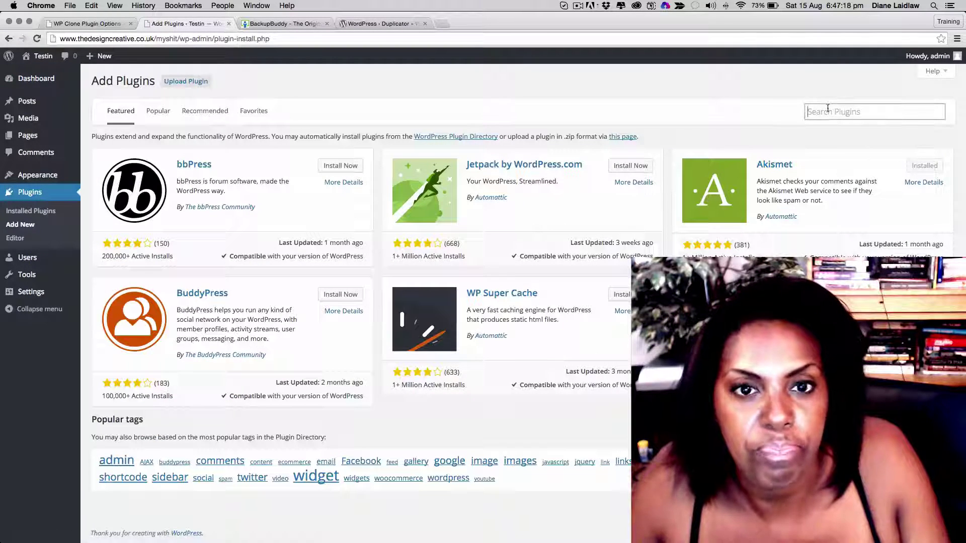
{"action": "type", "text": "wp clone"}
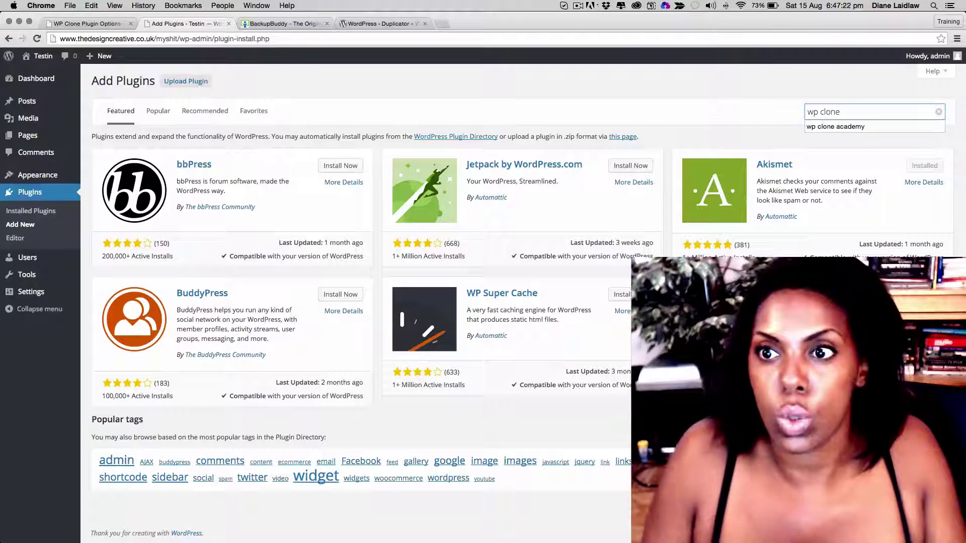
{"action": "key", "text": "Down"}
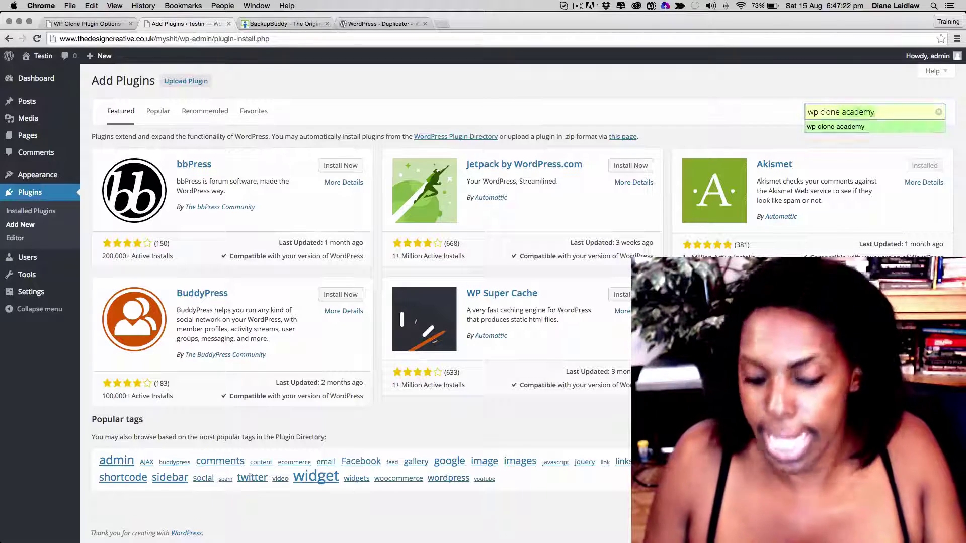
{"action": "key", "text": "Return"}
{"action": "key", "text": "Return"}
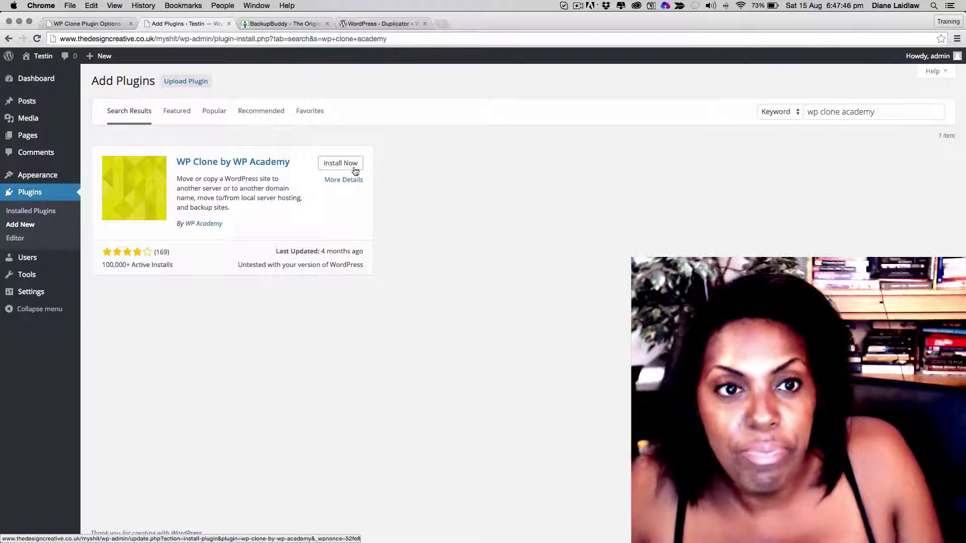
{"action": "left_click", "coordinate": [334, 166]}
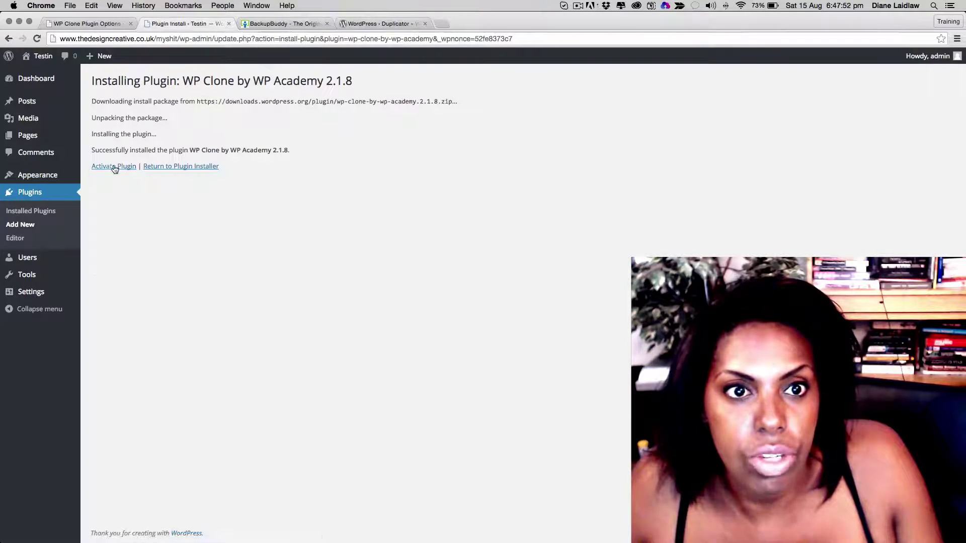
{"action": "left_click", "coordinate": [115, 167]}
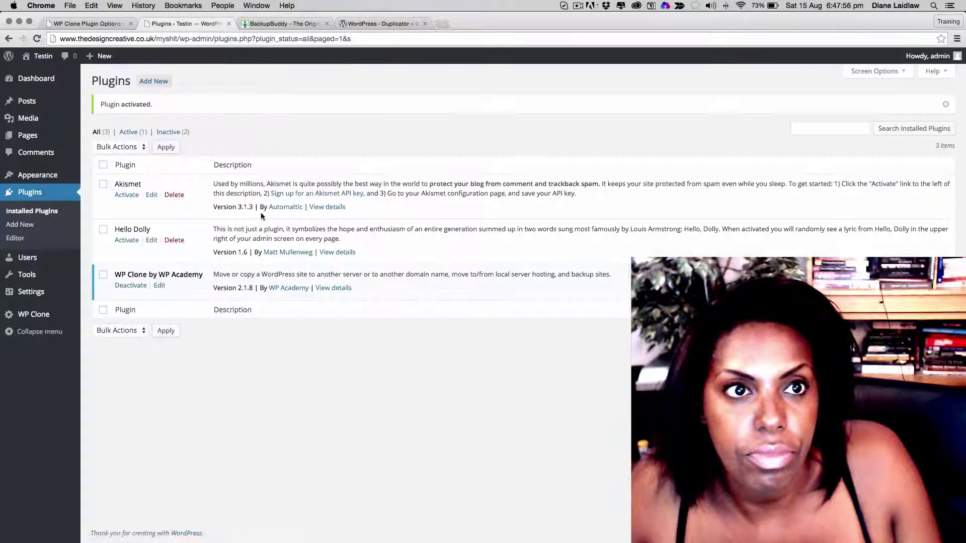
{"action": "left_click", "coordinate": [49, 325]}
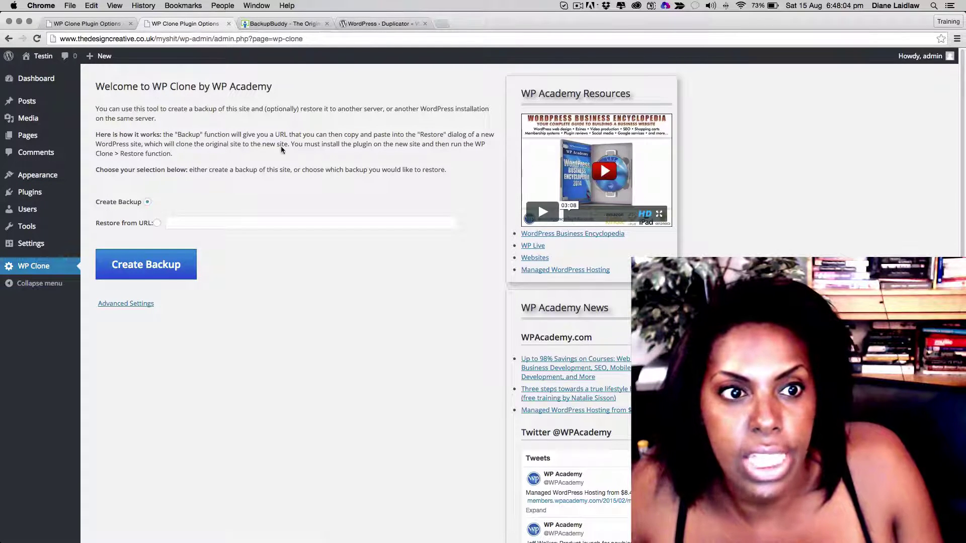
Step: Choose Restore from URL, paste the Caribbean Aid backup link, and tick I AGREE
{"action": "left_click", "coordinate": [158, 223]}
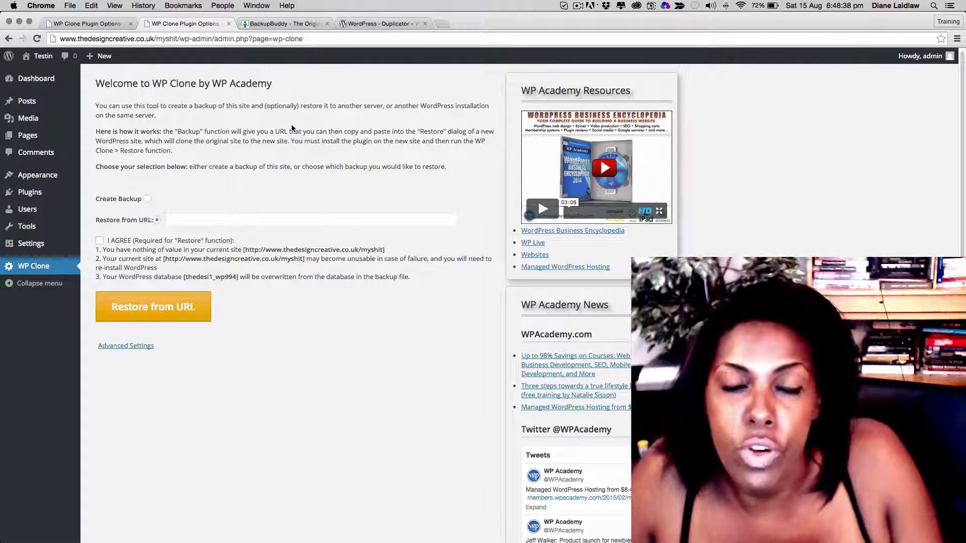
{"action": "scroll", "coordinate": [45, 165], "scroll_direction": "up", "scroll_amount": 1}
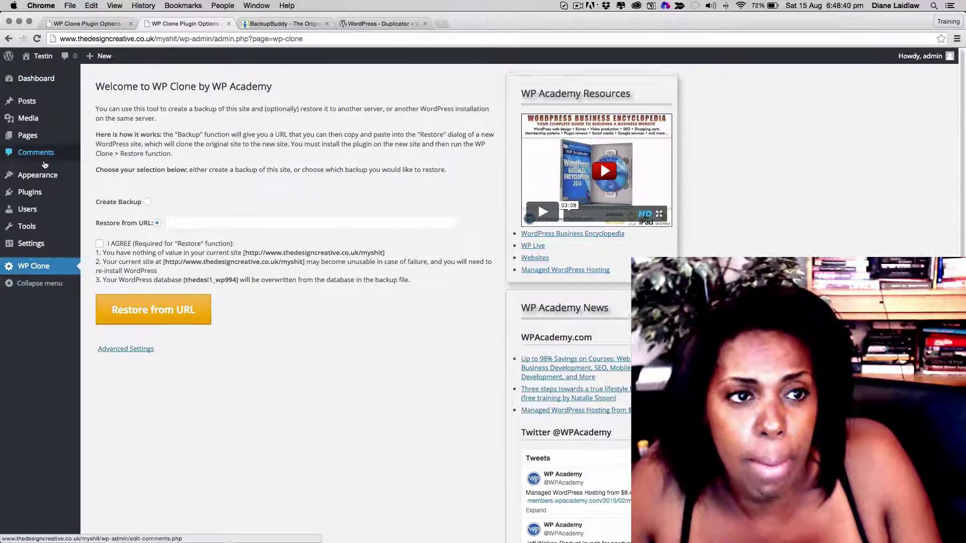
{"action": "mouse_move", "coordinate": [42, 201]}
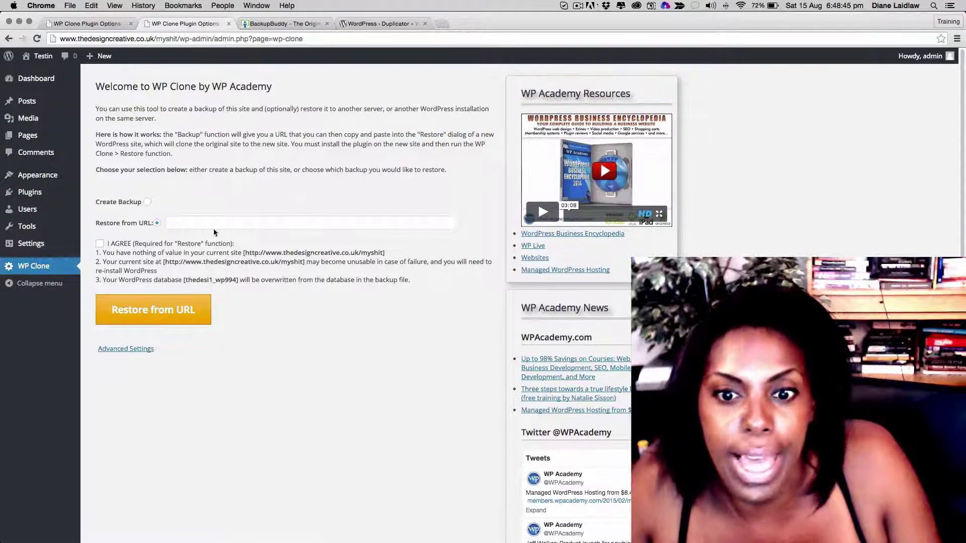
{"action": "left_click", "coordinate": [188, 224]}
{"action": "key", "text": "ctrl+v"}
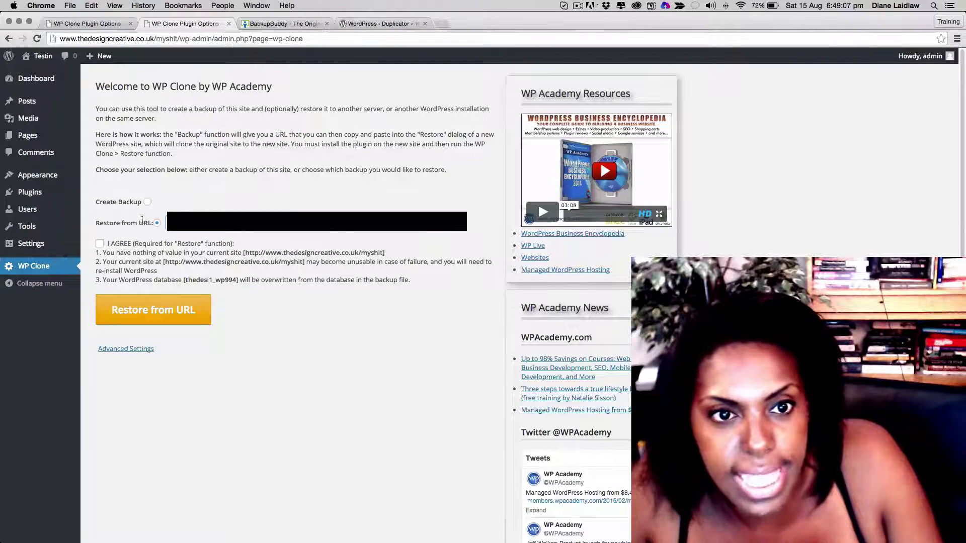
{"action": "left_click", "coordinate": [91, 24]}
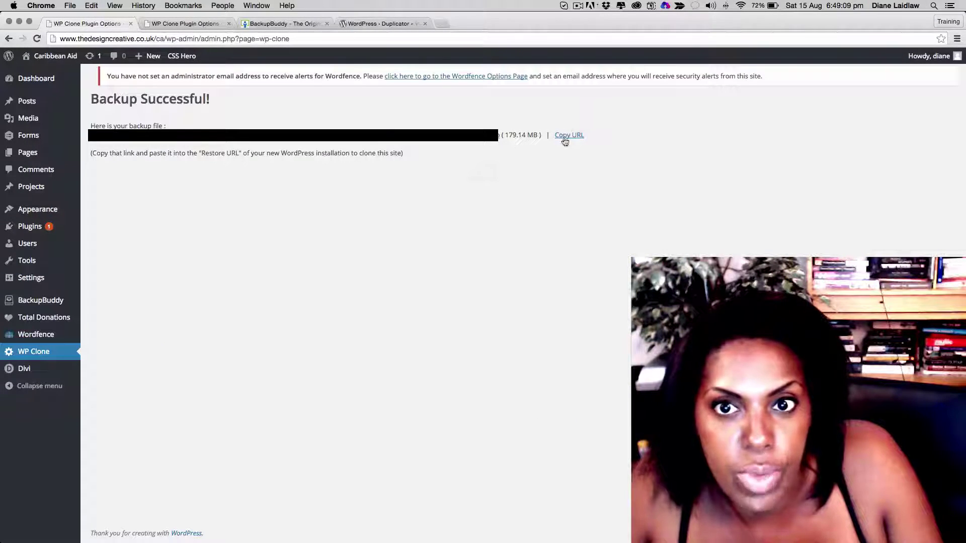
{"action": "left_click", "coordinate": [564, 138]}
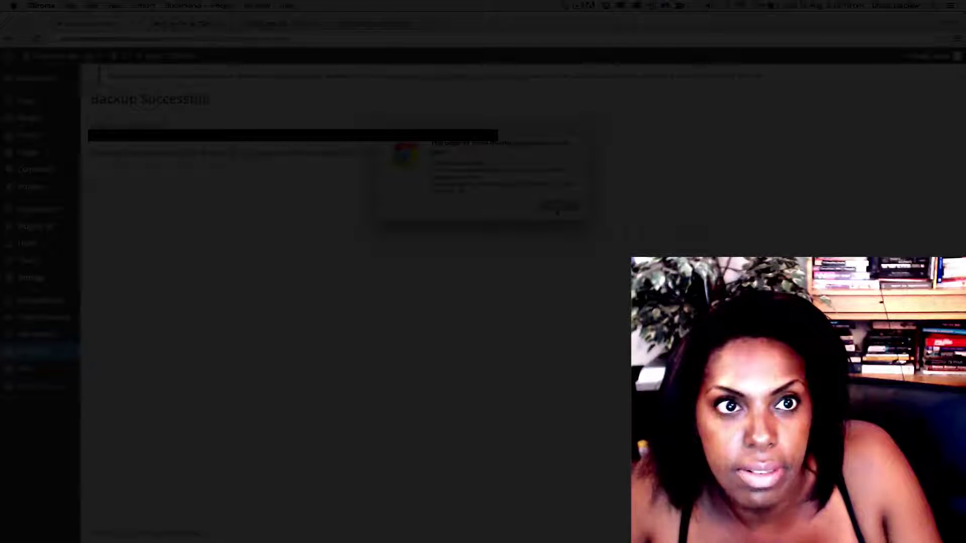
{"action": "left_click", "coordinate": [558, 209]}
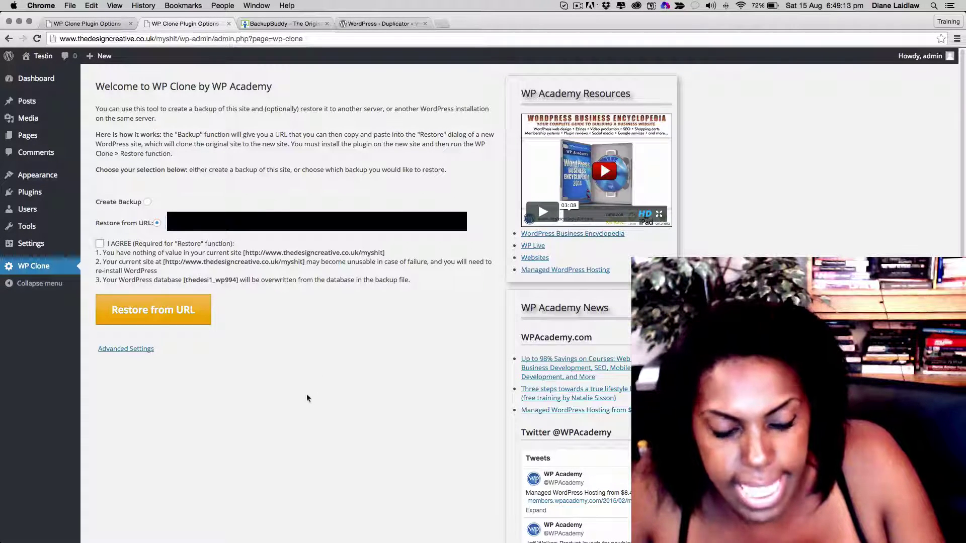
{"action": "left_click", "coordinate": [99, 243]}
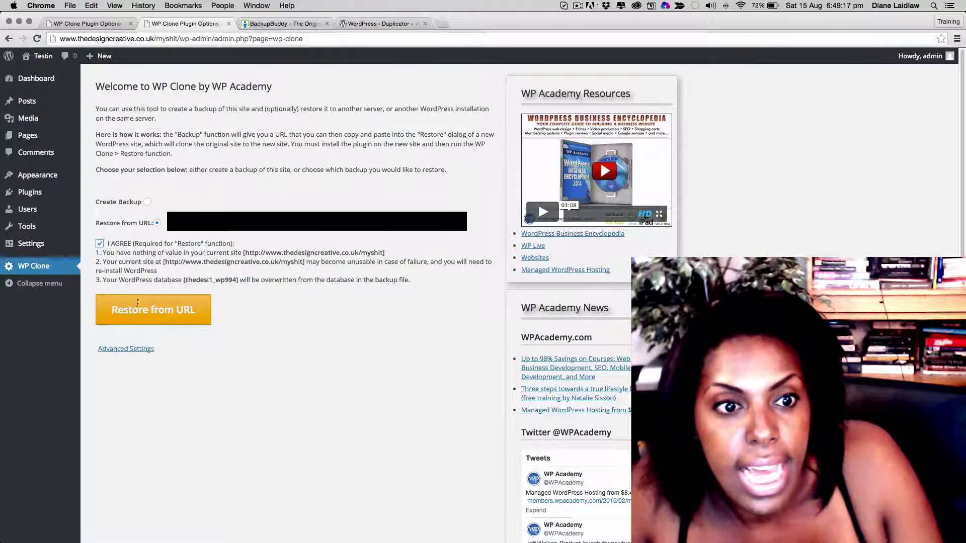
Step: In Advanced Settings, restore from the pasted Caribbean Aid backup URL and confirm the restore
{"action": "left_click", "coordinate": [145, 349]}
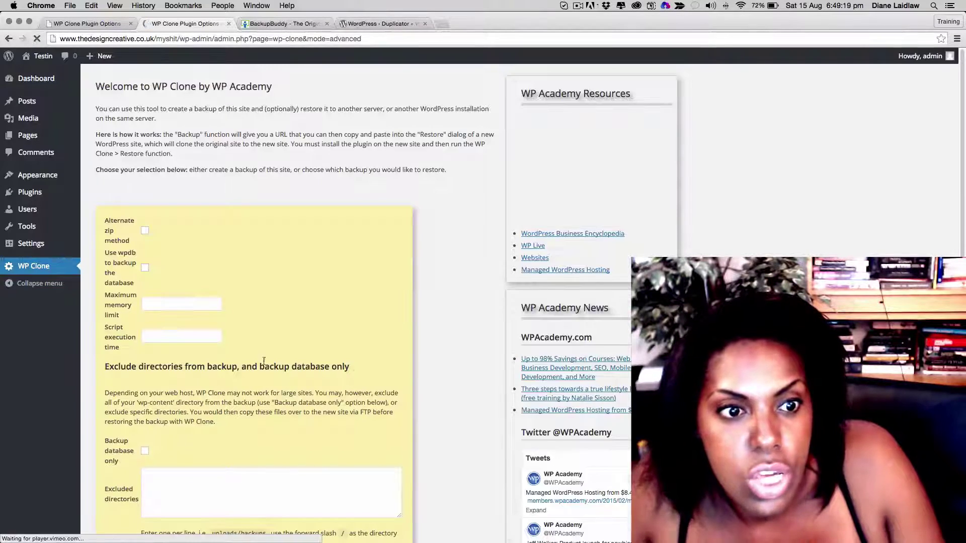
{"action": "scroll", "coordinate": [170, 301], "scroll_direction": "down", "scroll_amount": 6}
{"action": "scroll", "coordinate": [171, 301], "scroll_direction": "down", "scroll_amount": 4}
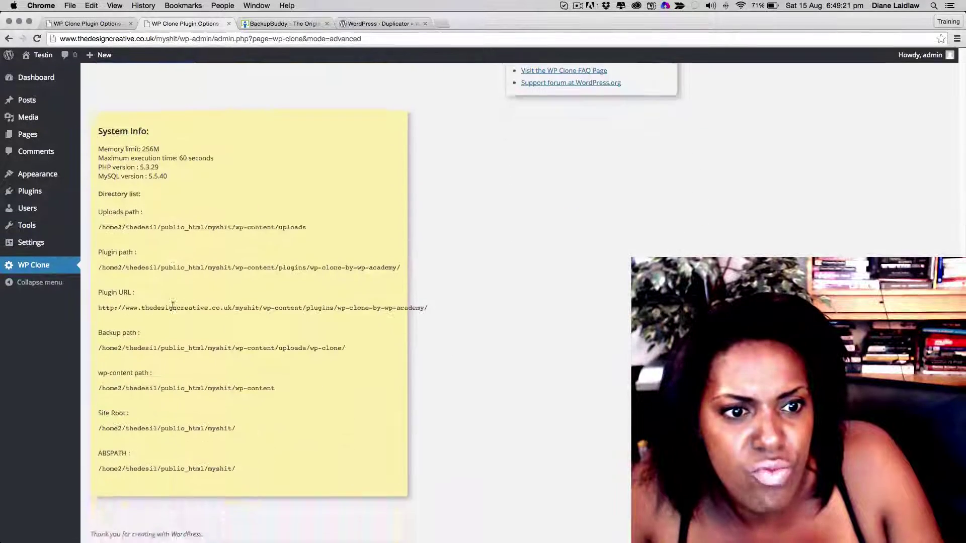
{"action": "scroll", "coordinate": [207, 241], "scroll_direction": "up", "scroll_amount": 5}
{"action": "scroll", "coordinate": [208, 242], "scroll_direction": "up", "scroll_amount": 3}
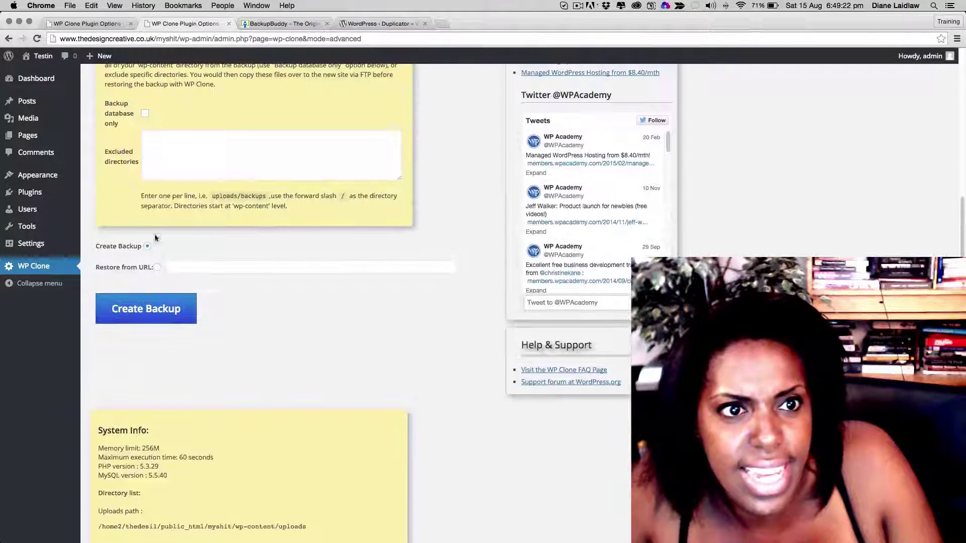
{"action": "left_click", "coordinate": [159, 272]}
{"action": "left_click", "coordinate": [213, 267]}
{"action": "key", "text": "super+v"}
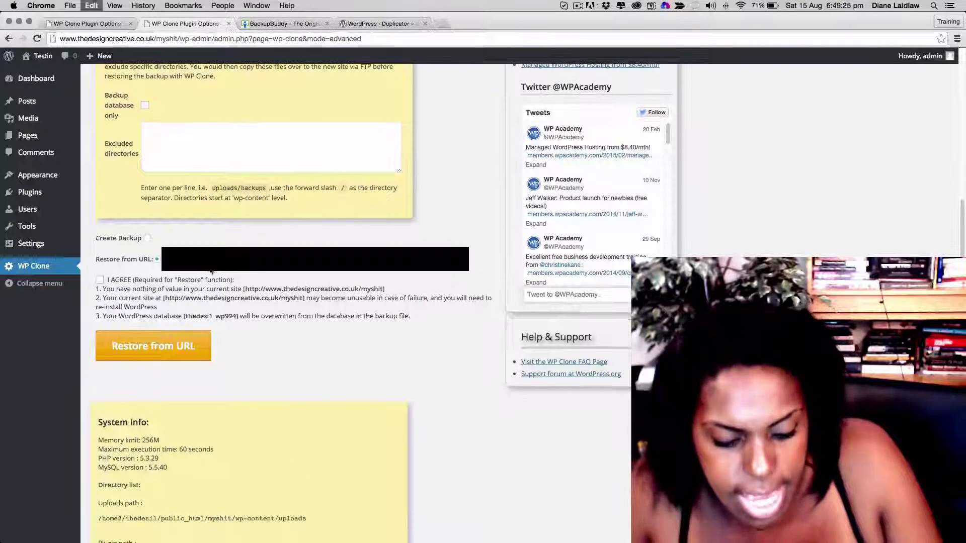
{"action": "left_click", "coordinate": [143, 346]}
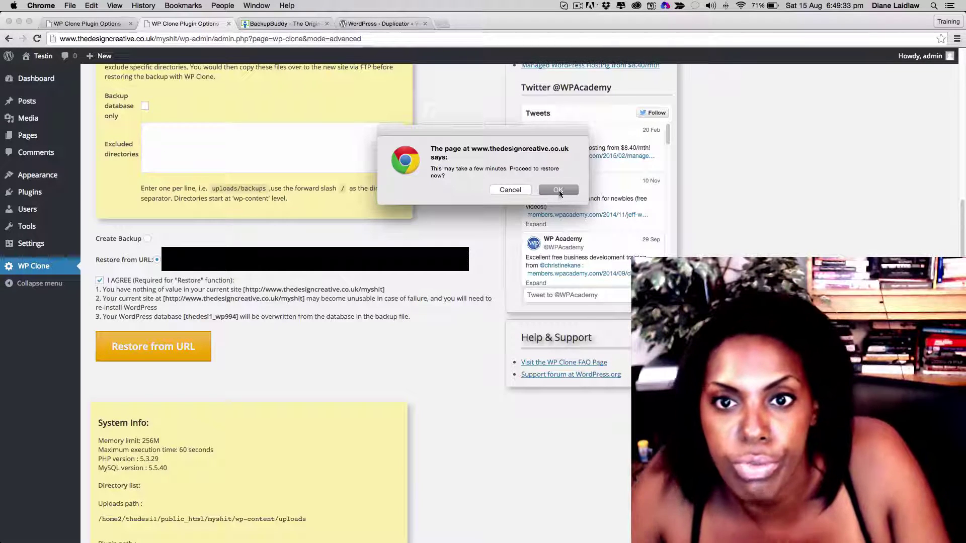
{"action": "left_click", "coordinate": [558, 190]}
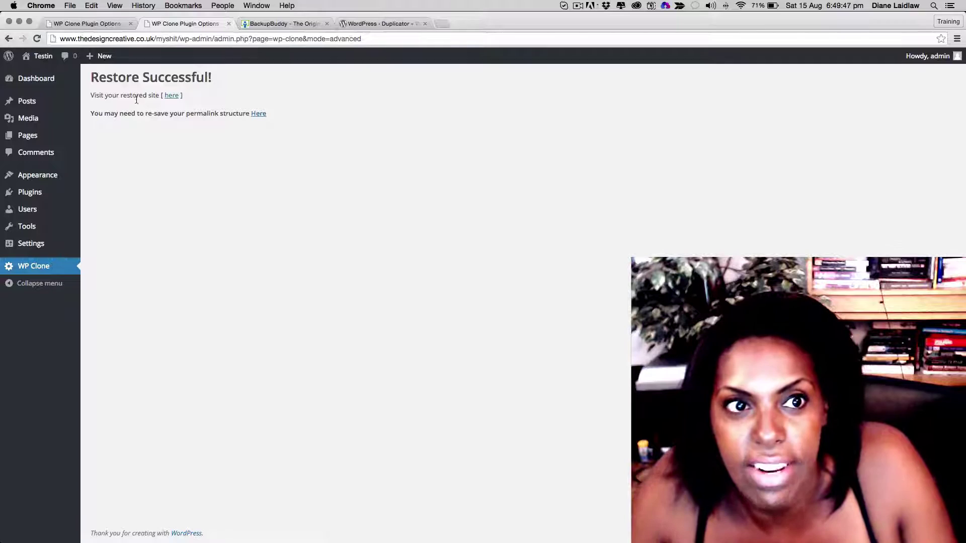
Step: Open the restored replica site in a new tab and scroll through its homepage
{"action": "left_click_drag", "start_coordinate": [180, 38], "coordinate": [56, 41]}
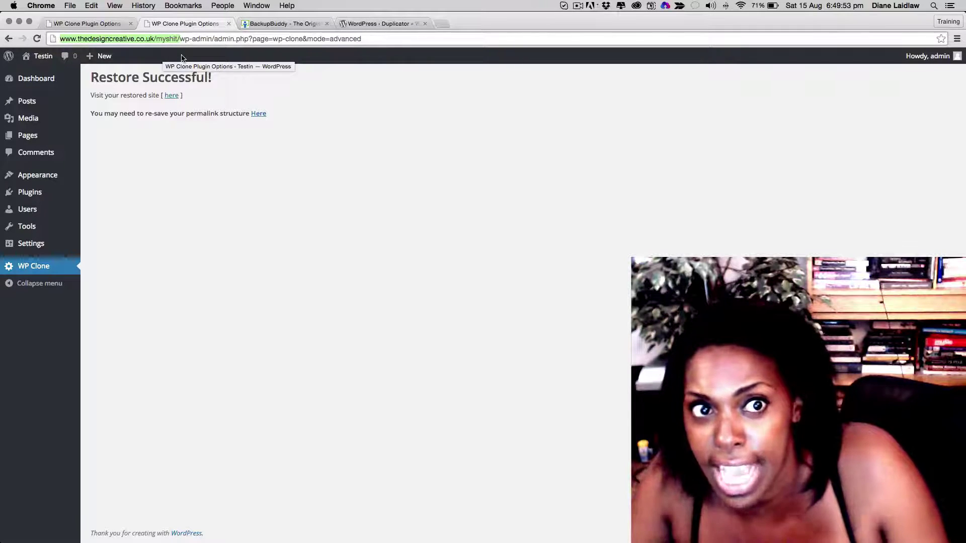
{"action": "left_click", "coordinate": [171, 97], "text": "super"}
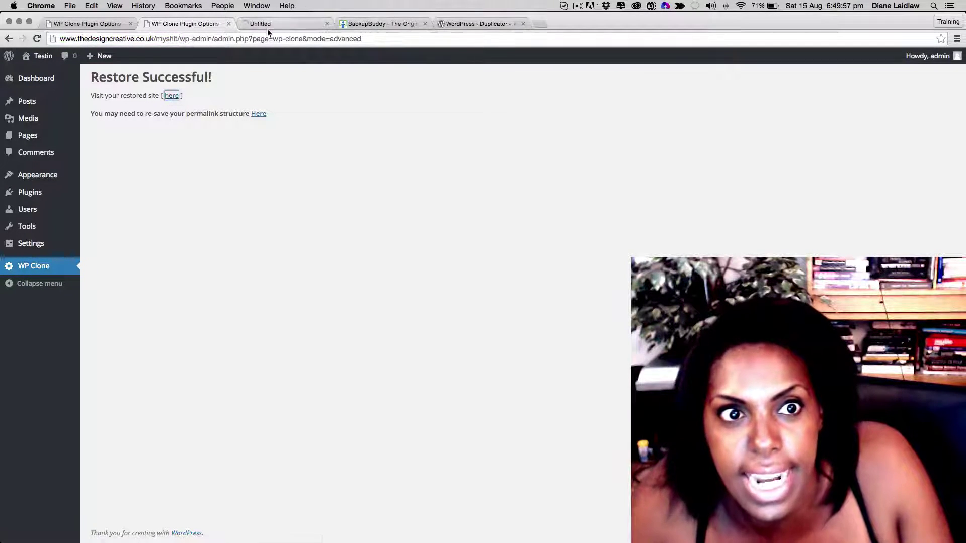
{"action": "left_click", "coordinate": [280, 25]}
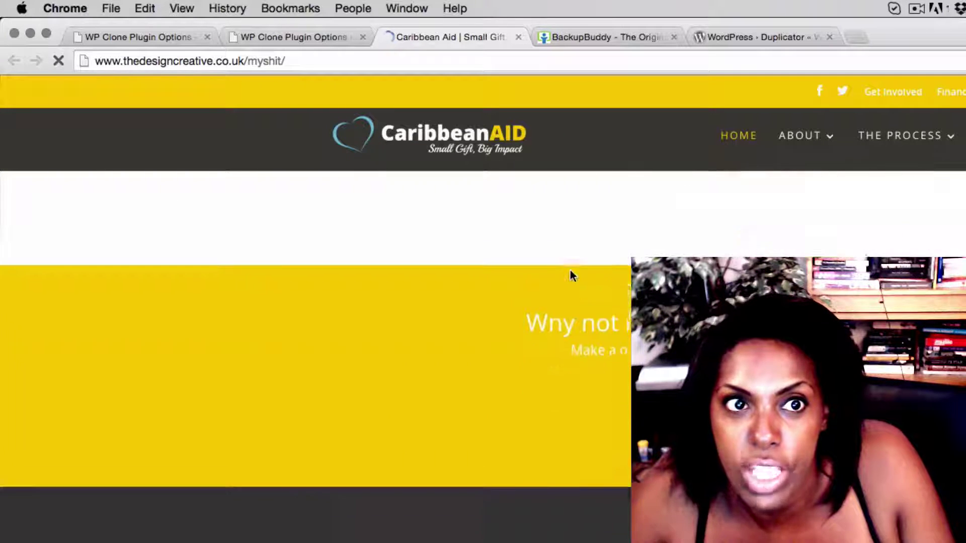
{"action": "scroll", "coordinate": [570, 271], "scroll_direction": "down", "scroll_amount": 10}
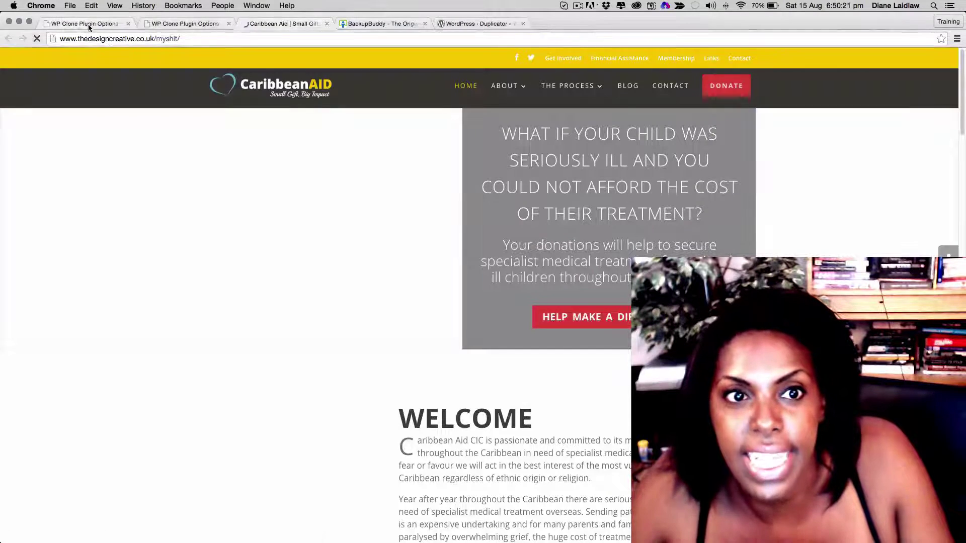
Step: From the Caribbean Aid admin, visit the original Caribbean Aid site
{"action": "left_click", "coordinate": [136, 37]}
{"action": "mouse_move", "coordinate": [46, 56]}
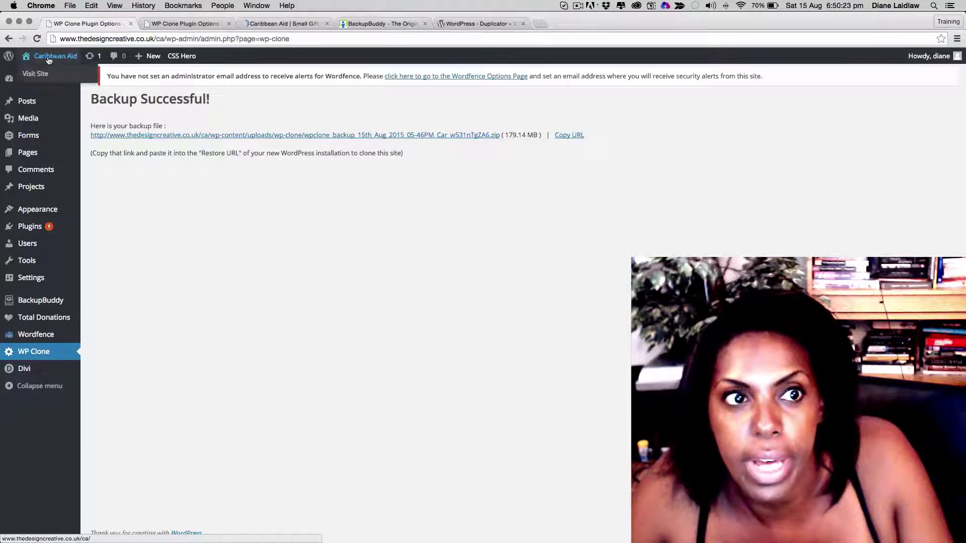
{"action": "left_click", "coordinate": [44, 73]}
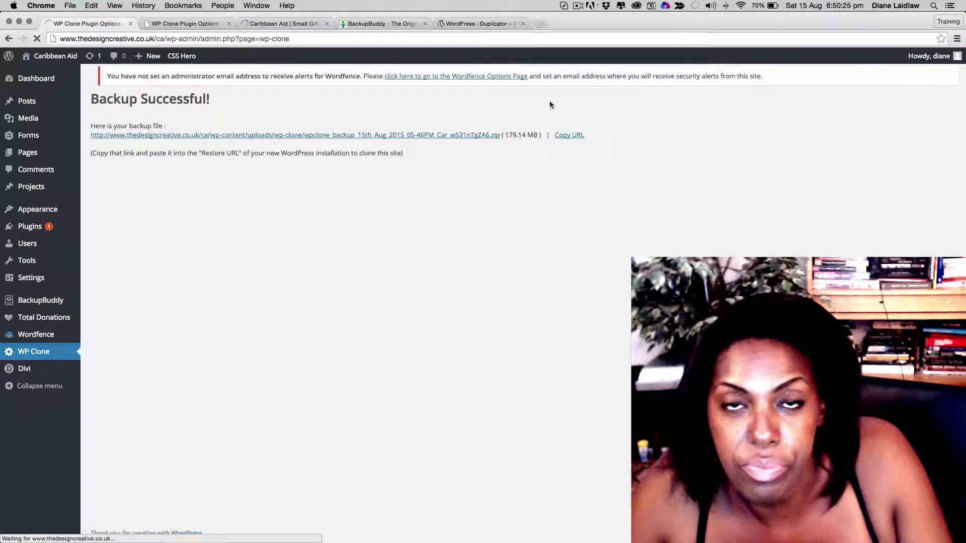
Step: Compare the restore message, the replica's login page and the original site's dashboard across tabs
{"action": "left_click", "coordinate": [198, 24]}
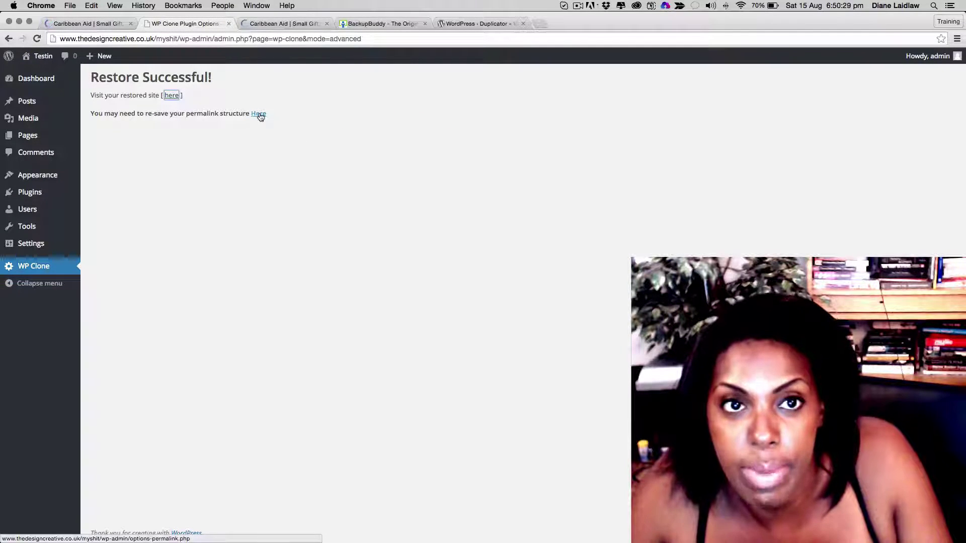
{"action": "key", "text": "ctrl+Tab"}
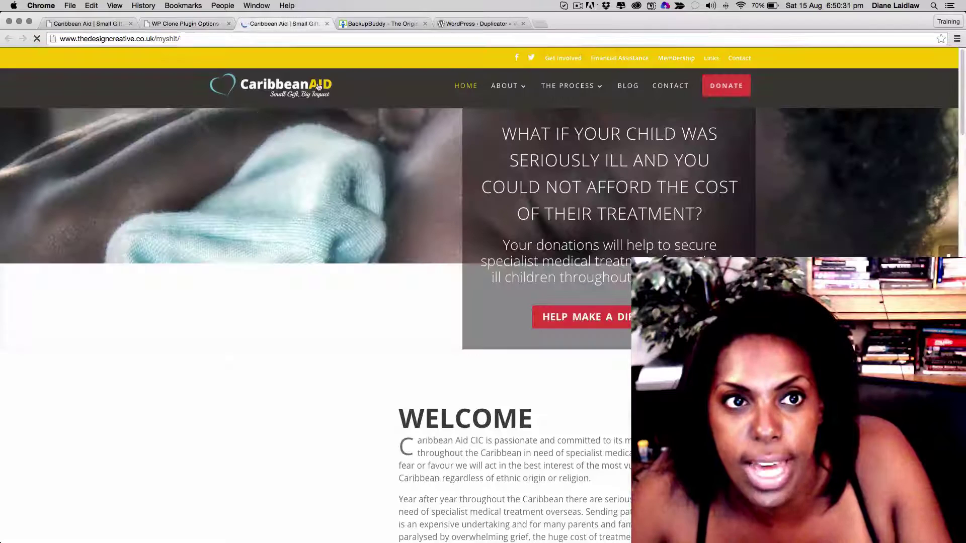
{"action": "left_click", "coordinate": [198, 22]}
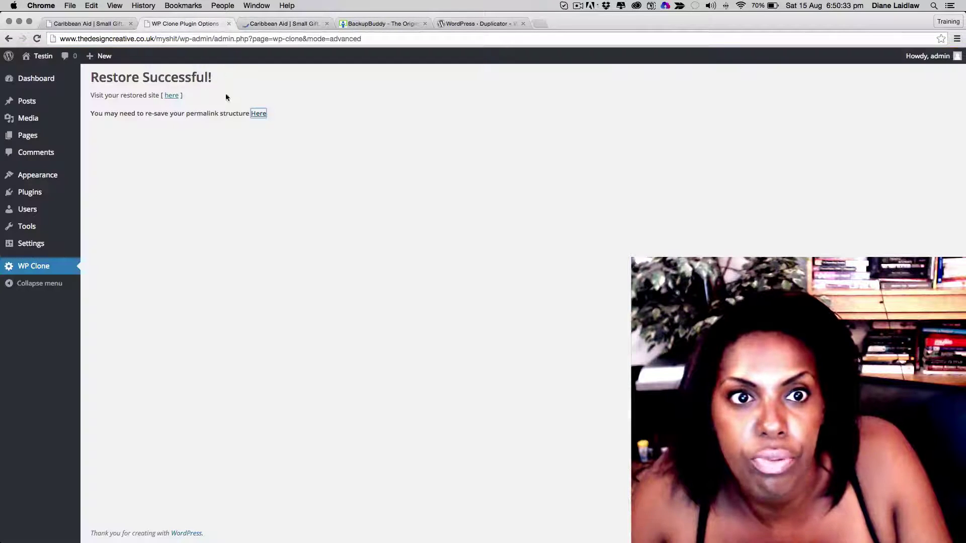
{"action": "left_click", "coordinate": [259, 113]}
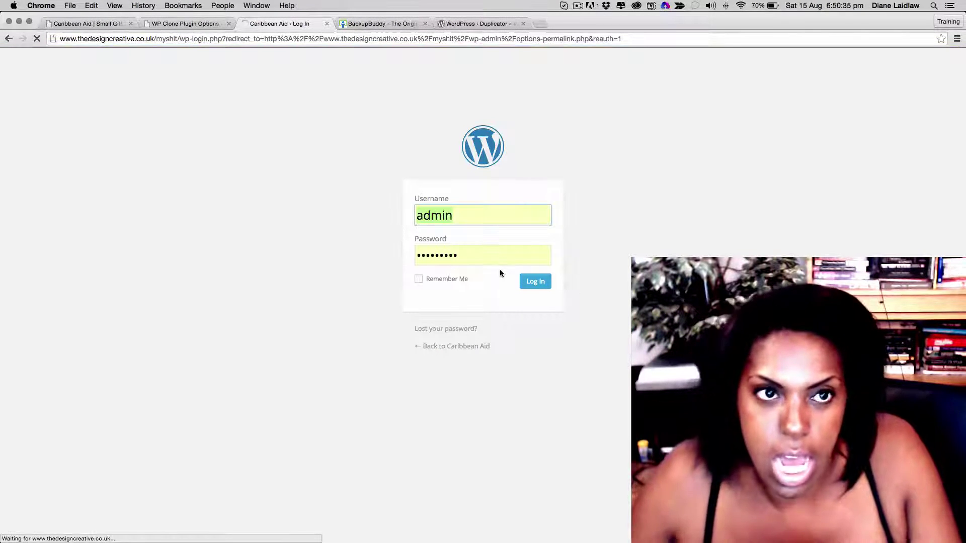
{"action": "left_click", "coordinate": [207, 24]}
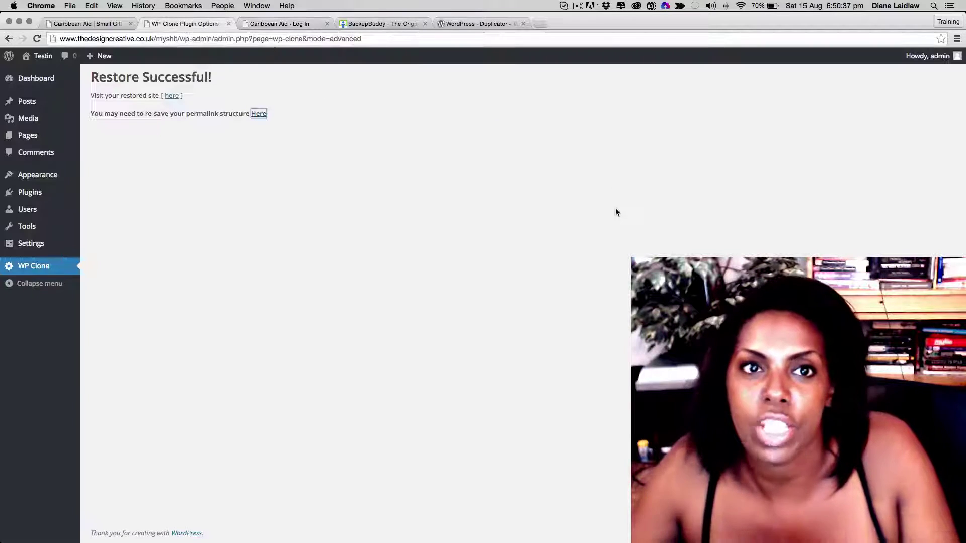
{"action": "left_click", "coordinate": [289, 26]}
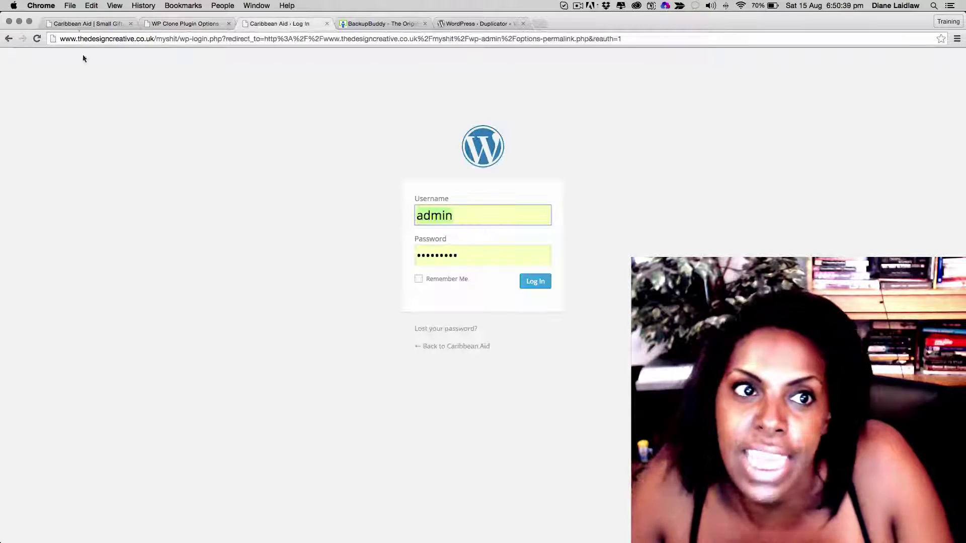
{"action": "left_click", "coordinate": [79, 27]}
{"action": "mouse_move", "coordinate": [45, 57]}
{"action": "left_click", "coordinate": [47, 74]}
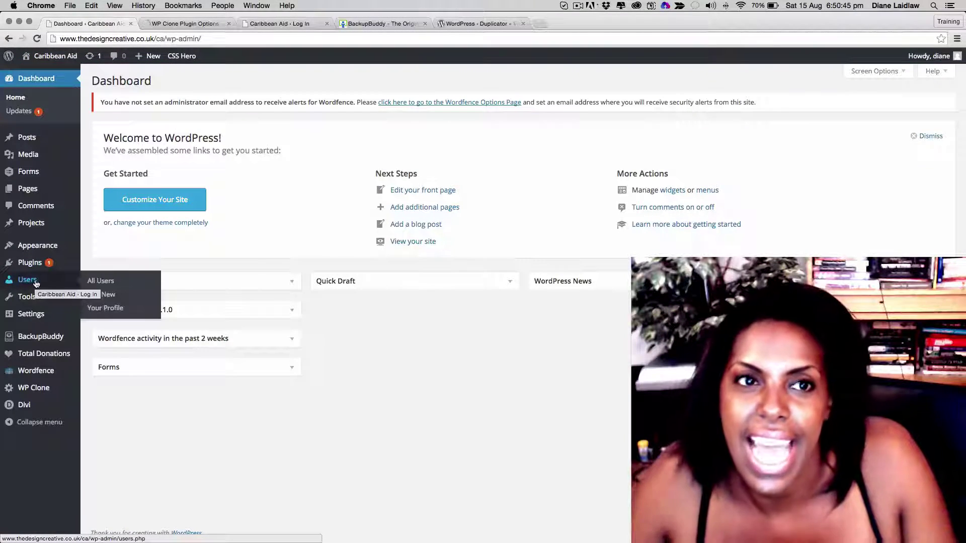
{"action": "left_click", "coordinate": [191, 23]}
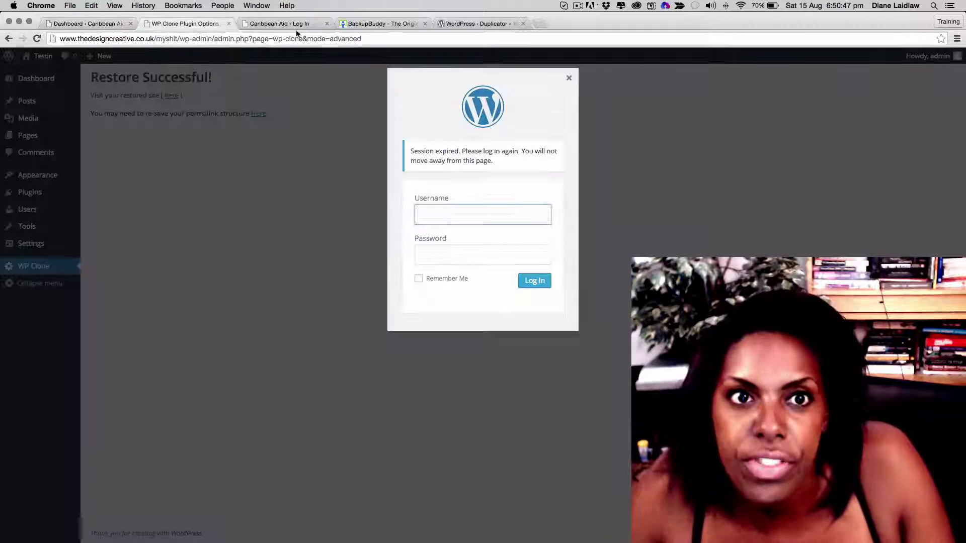
{"action": "left_click", "coordinate": [280, 23]}
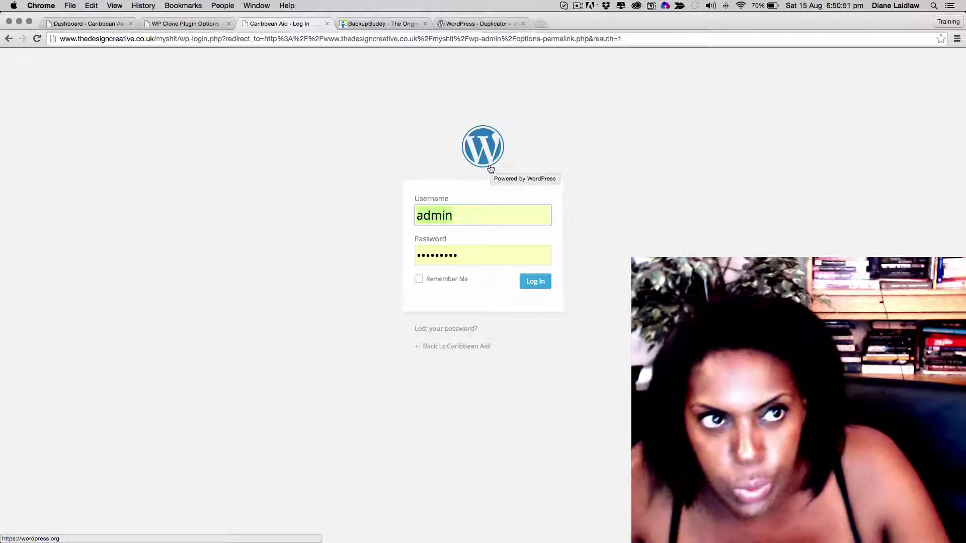
Step: Try logging in to the replica admin with the saved admin username and a password
{"action": "type", "text": "din"}
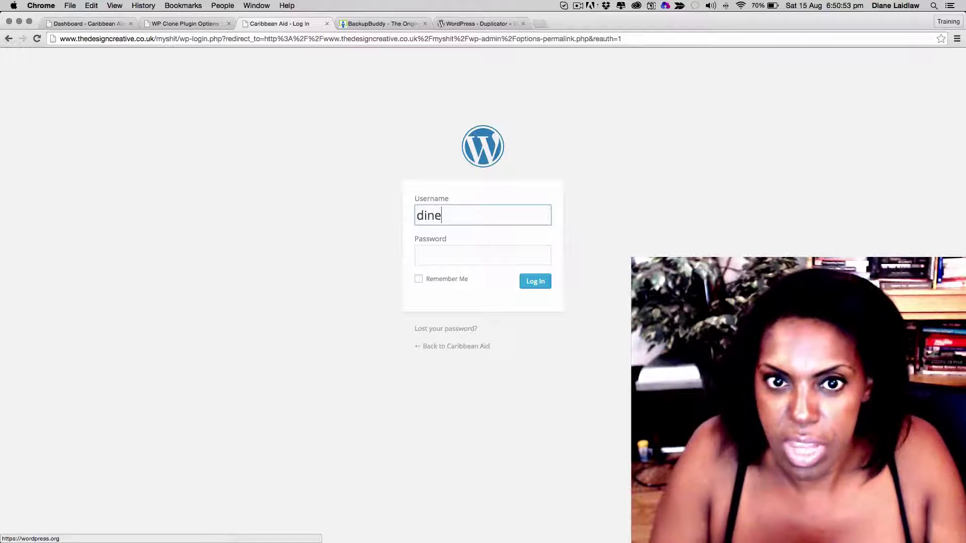
{"action": "key", "text": "Down"}
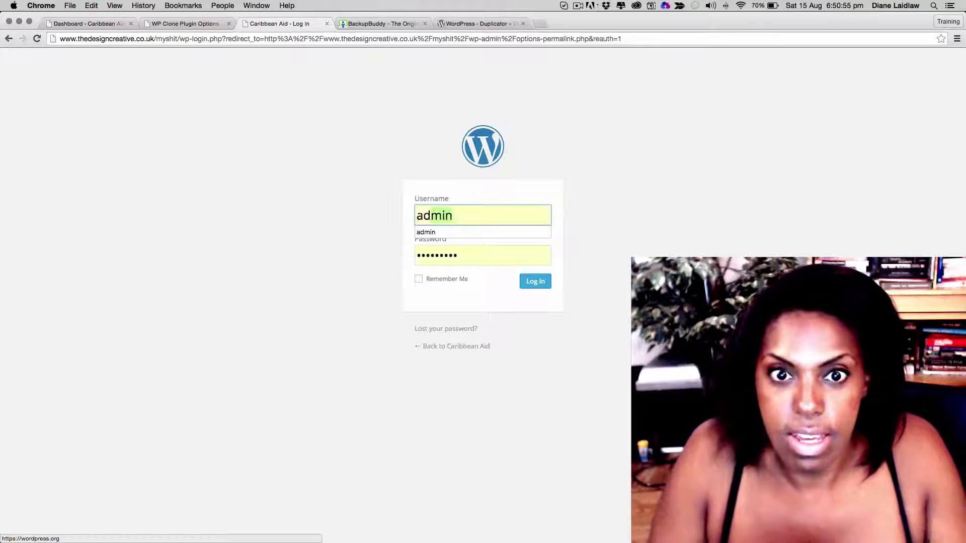
{"action": "key", "text": "Up"}
{"action": "key", "text": "Down"}
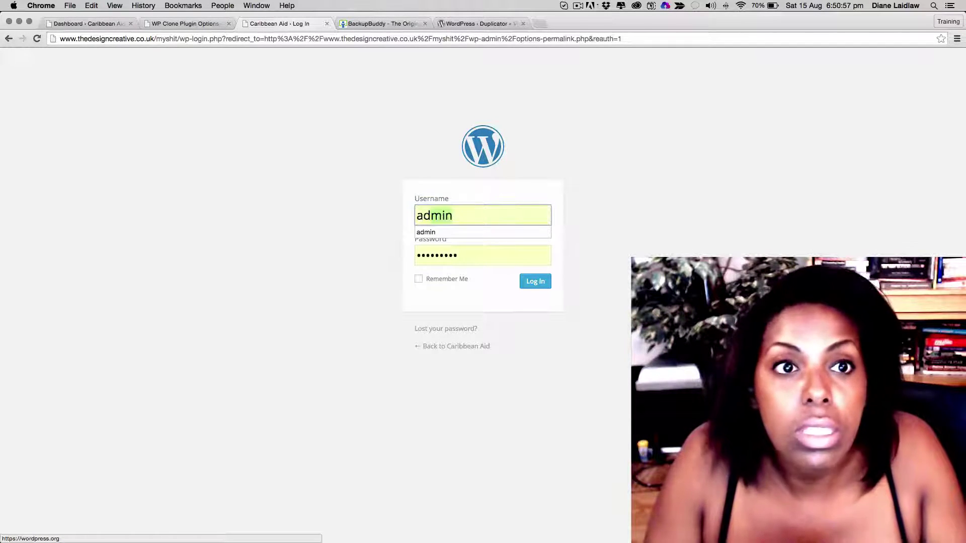
{"action": "type", "text": "ad"}
{"action": "key", "text": "BackSpace"}
{"action": "key", "text": "BackSpace"}
{"action": "key", "text": "BackSpace"}
{"action": "key", "text": "BackSpace"}
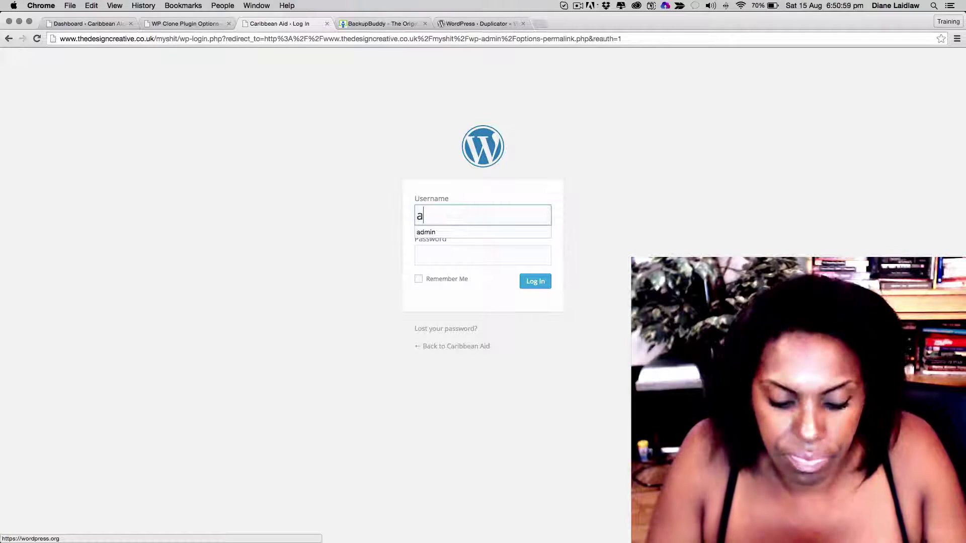
{"action": "key", "text": "Down"}
{"action": "key", "text": "Return"}
{"action": "key", "text": "Tab"}
{"action": "type", "text": "••••••••"}
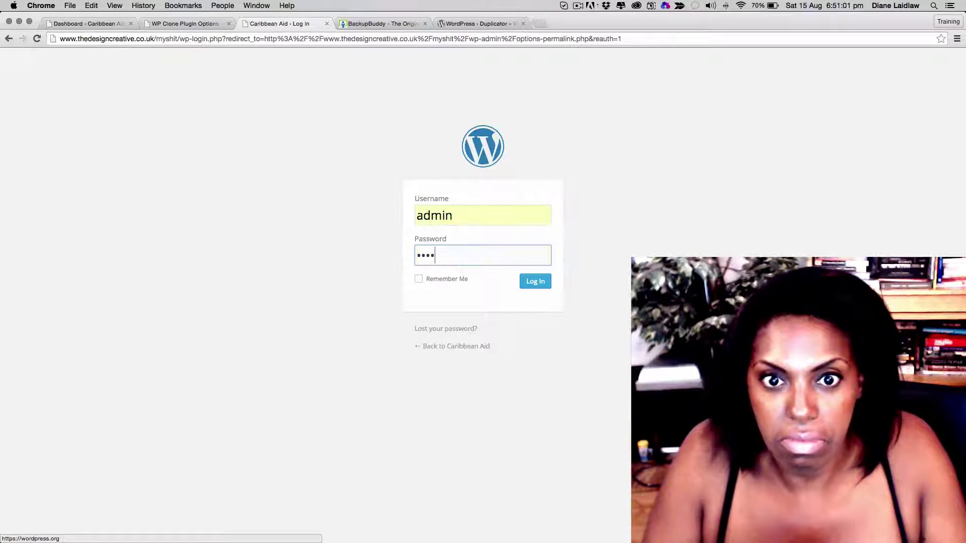
{"action": "key", "text": "Return"}
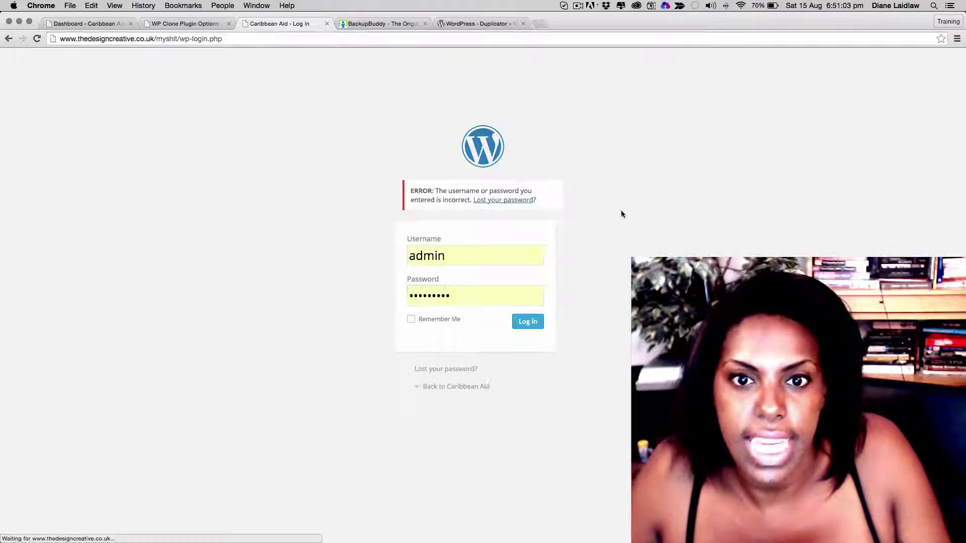
Step: Retry the login with the username 'diane' and the account password
{"action": "double_click", "coordinate": [463, 254]}
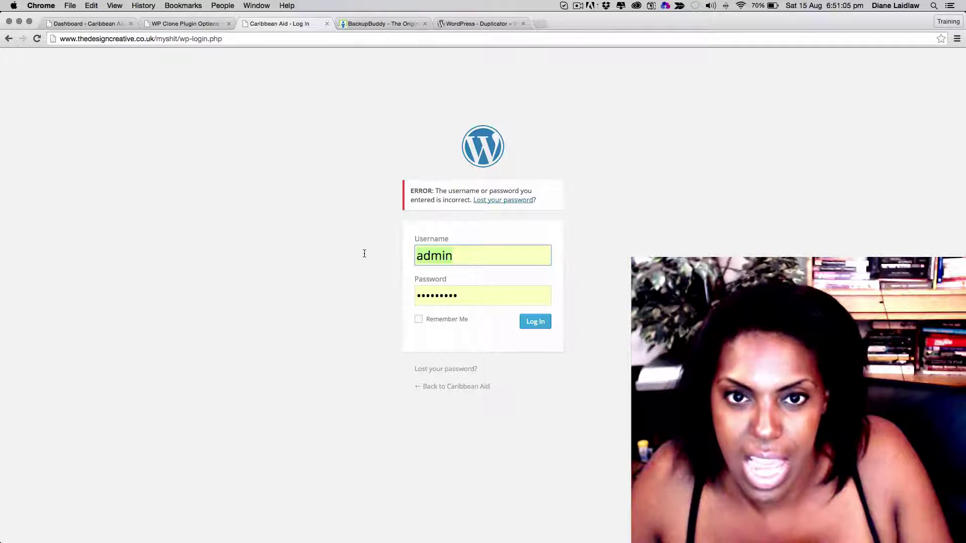
{"action": "key", "text": "Down"}
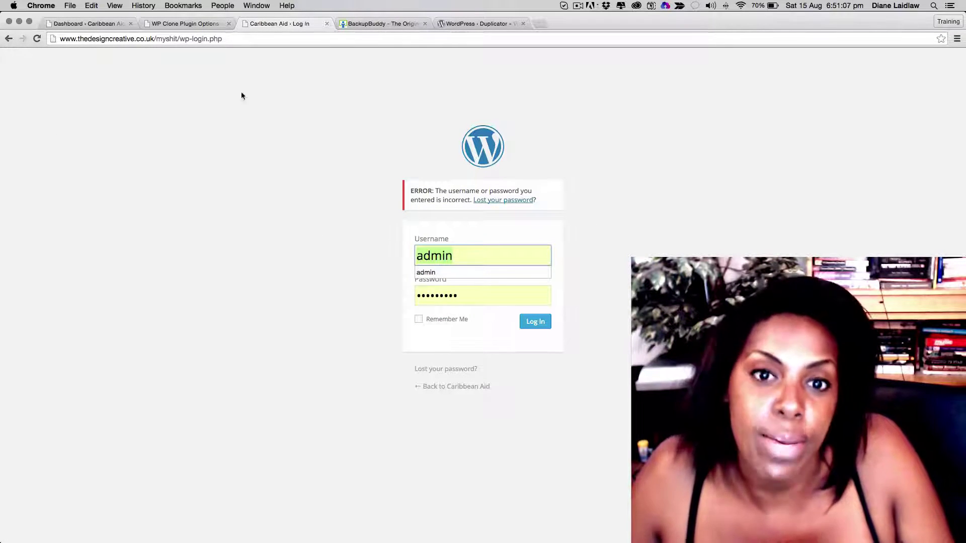
{"action": "key", "text": "Down"}
{"action": "key", "text": "Up"}
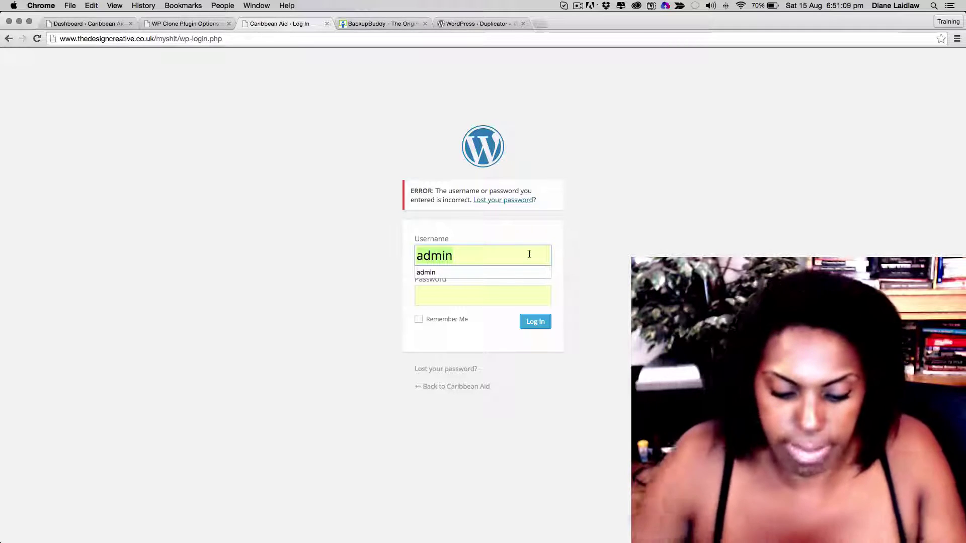
{"action": "type", "text": "DIANE"}
{"action": "key", "text": "Tab"}
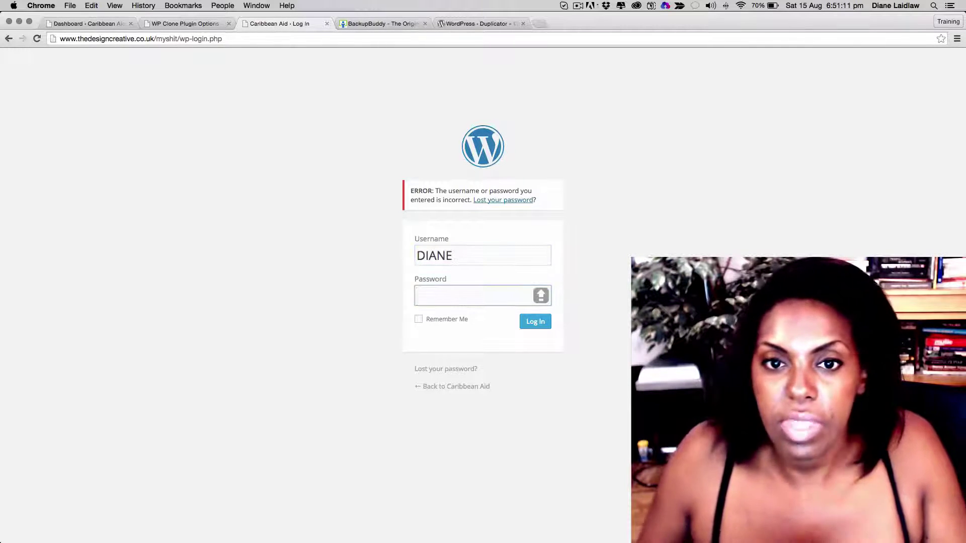
{"action": "key", "text": "shift+Tab"}
{"action": "key", "text": "Caps_Lock"}
{"action": "type", "text": "diane"}
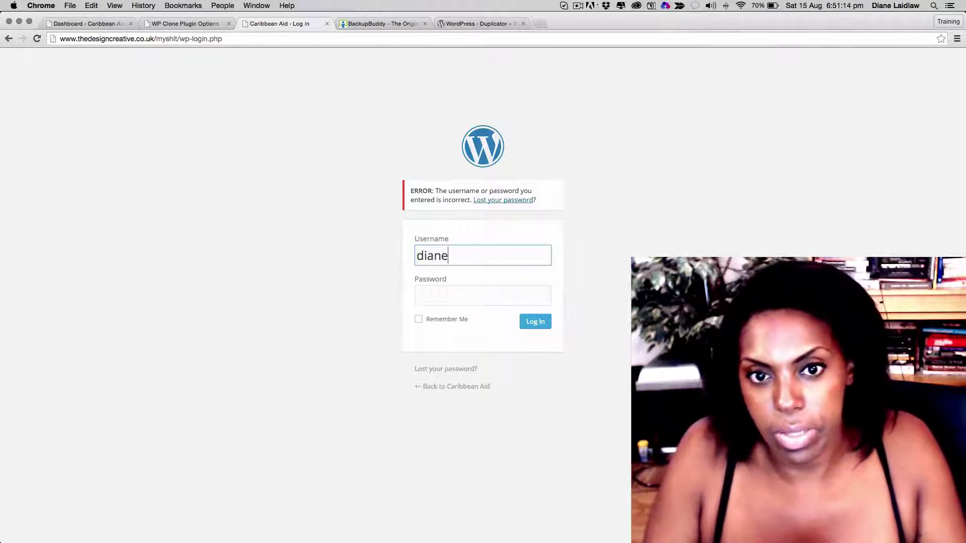
{"action": "key", "text": "Tab"}
{"action": "type", "text": "••••••••"}
{"action": "key", "text": "Caps_Lock"}
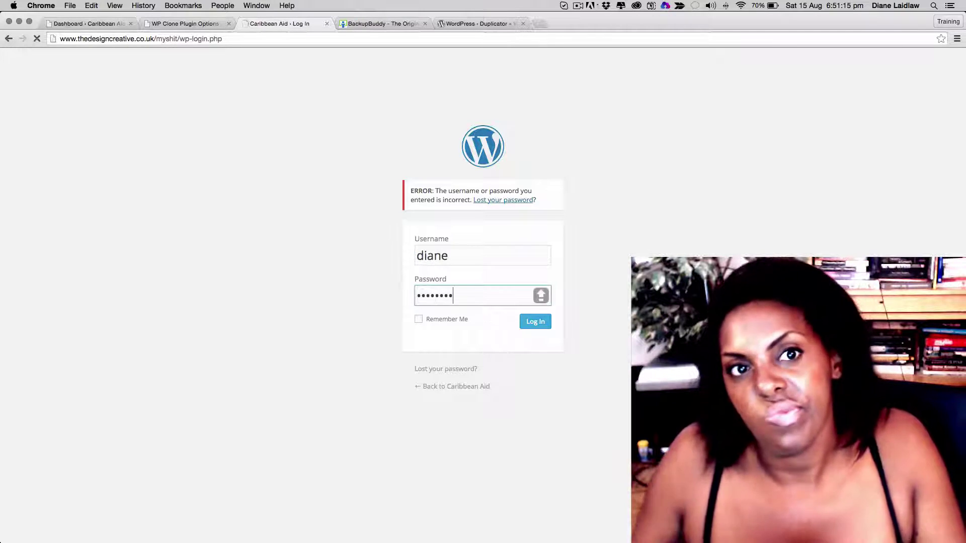
{"action": "key", "text": "Return"}
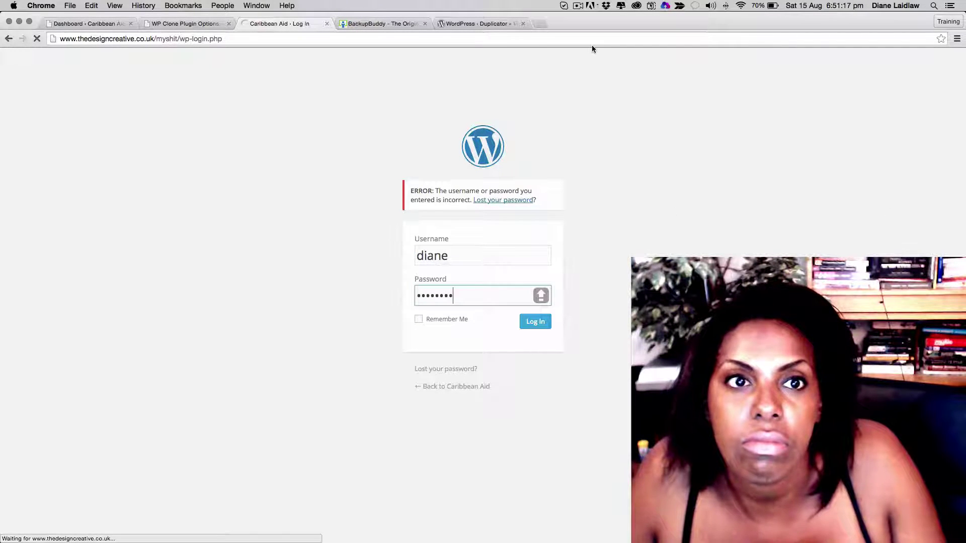
Step: Re-enter the corrected password and log in to the replica admin
{"action": "left_click", "coordinate": [51, 24]}
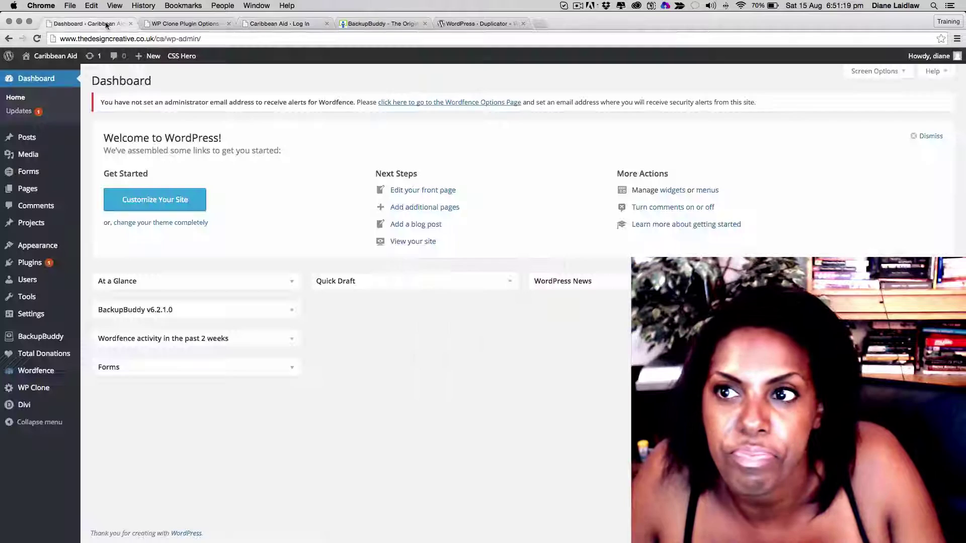
{"action": "left_click", "coordinate": [263, 24]}
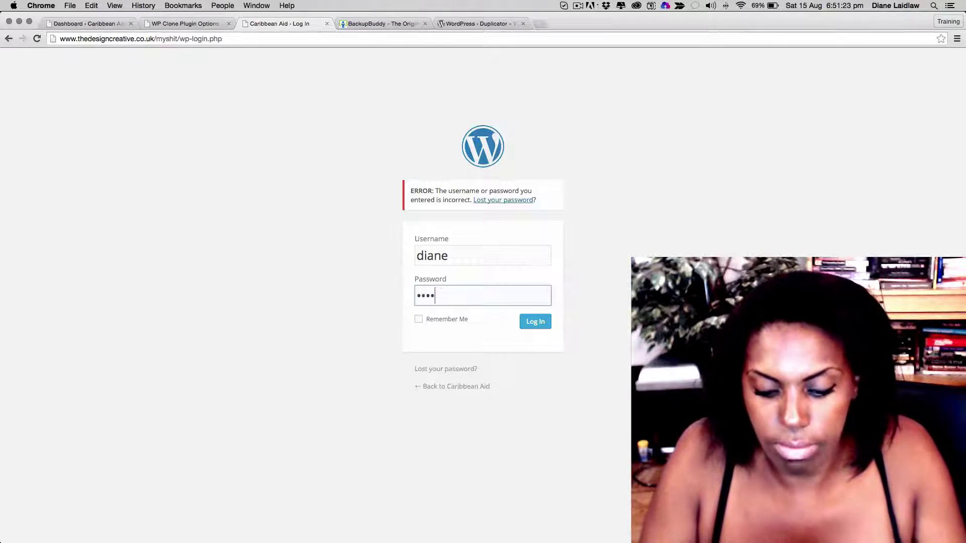
{"action": "type", "text": "•••••"}
{"action": "key", "text": "Return"}
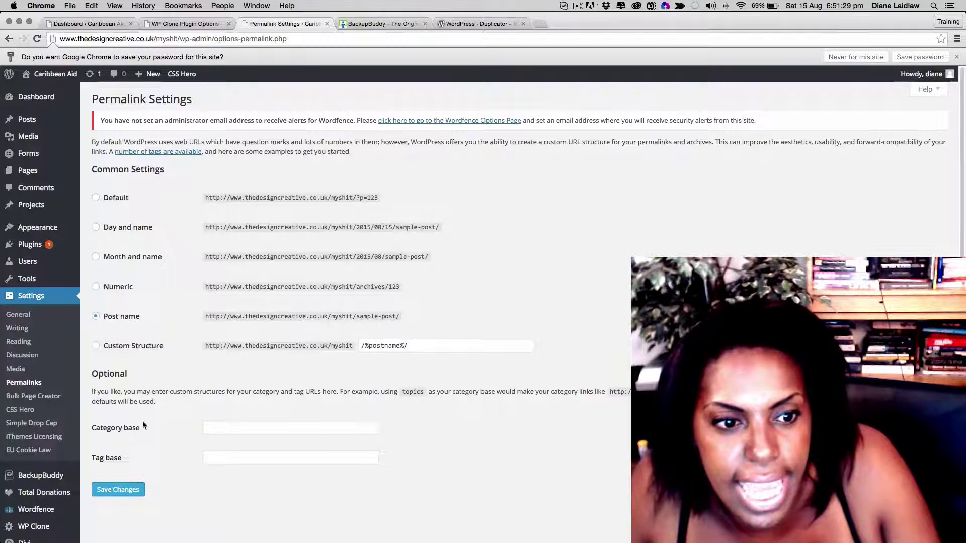
Step: Save the Post name permalink structure again, then go to the site's front page
{"action": "left_click", "coordinate": [135, 491]}
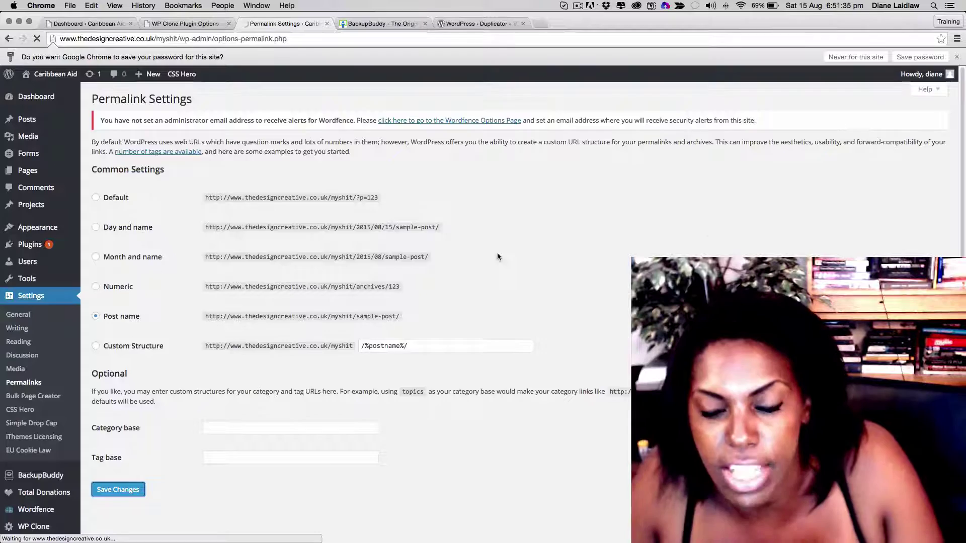
{"action": "mouse_move", "coordinate": [57, 67]}
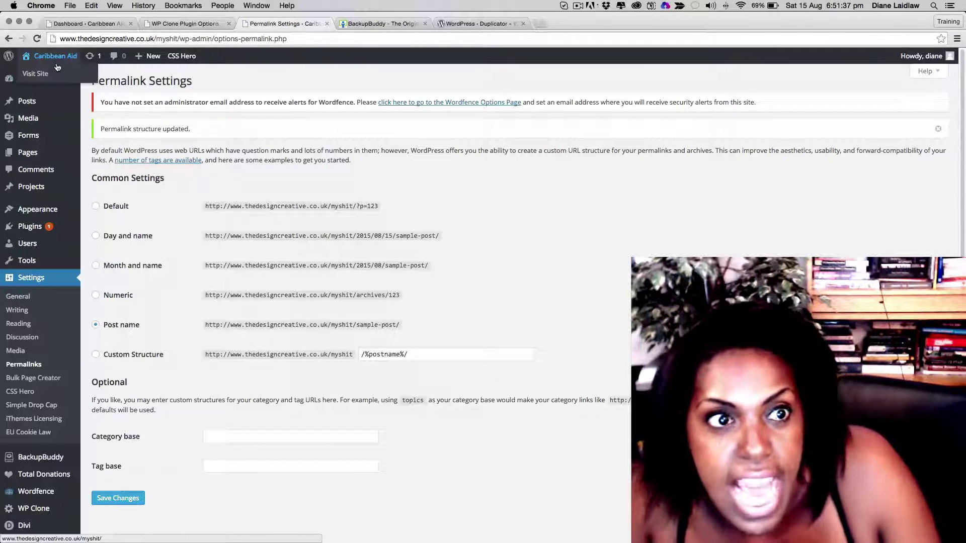
{"action": "left_click", "coordinate": [103, 77]}
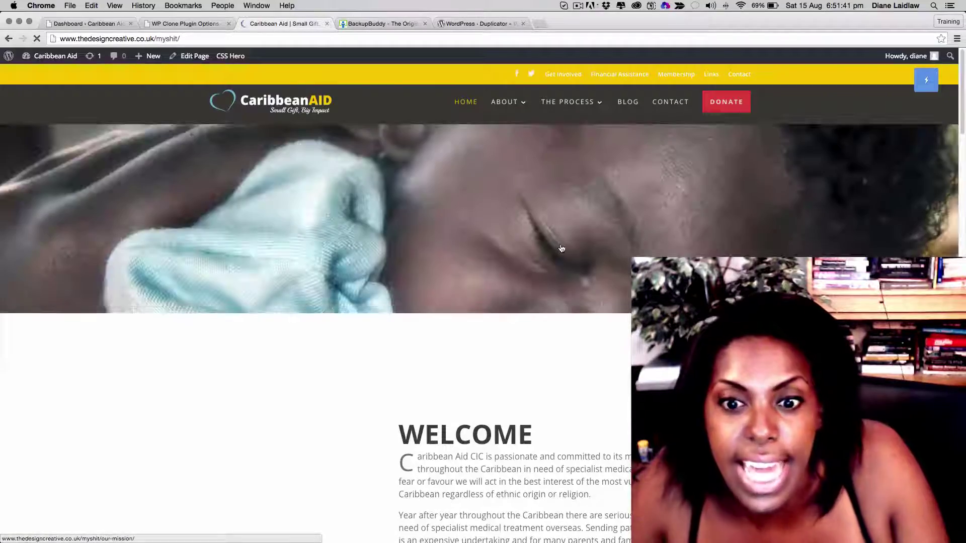
Step: Scroll through the cloned Caribbean Aid homepage from the welcome area down to the footer
{"action": "scroll", "coordinate": [561, 247], "scroll_direction": "down", "scroll_amount": 15}
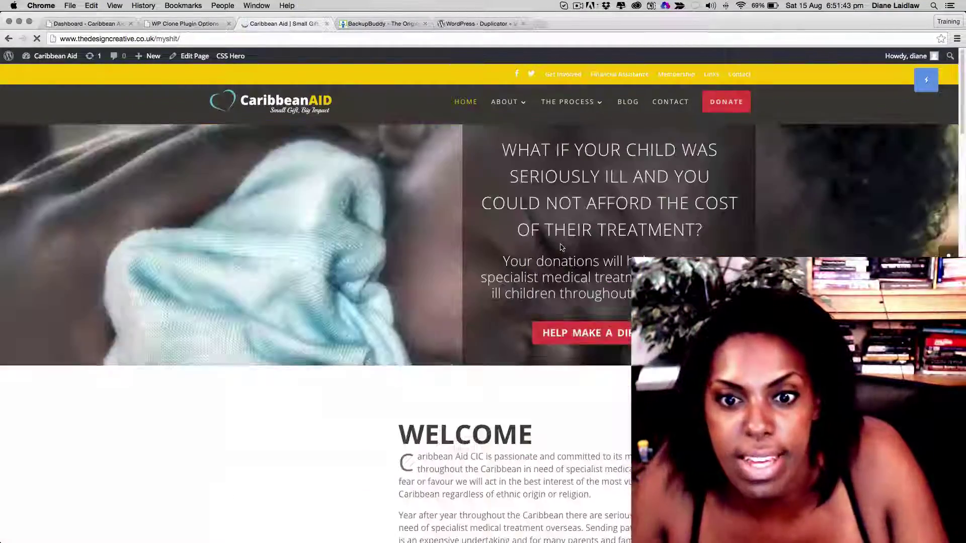
{"action": "scroll", "coordinate": [561, 247], "scroll_direction": "down", "scroll_amount": 10}
{"action": "scroll", "coordinate": [561, 247], "scroll_direction": "down", "scroll_amount": 20}
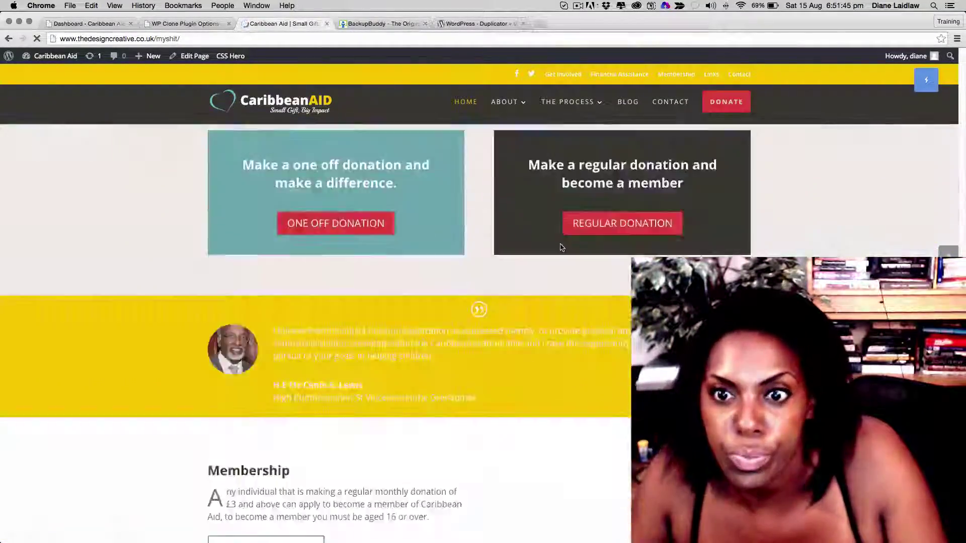
{"action": "scroll", "coordinate": [559, 239], "scroll_direction": "up", "scroll_amount": 15}
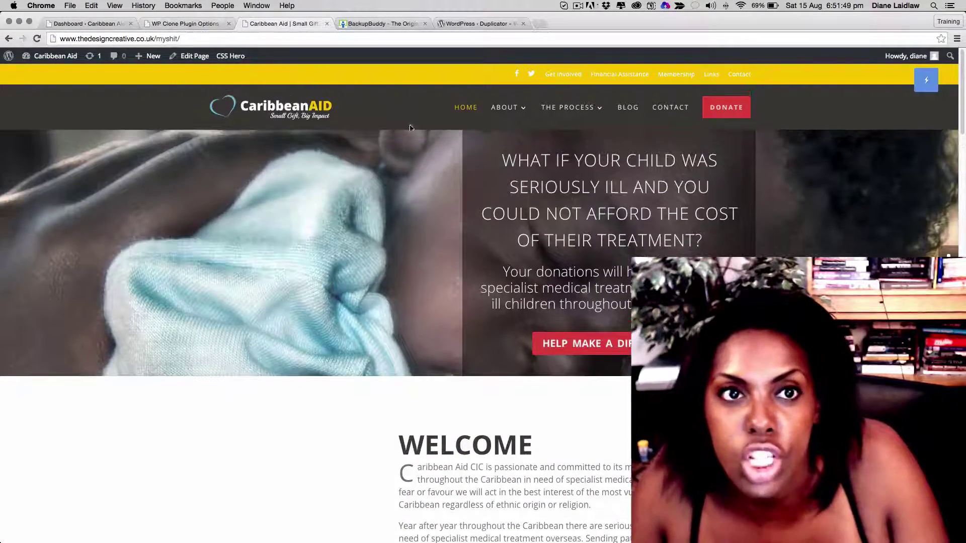
{"action": "scroll", "coordinate": [325, 206], "scroll_direction": "down", "scroll_amount": 10}
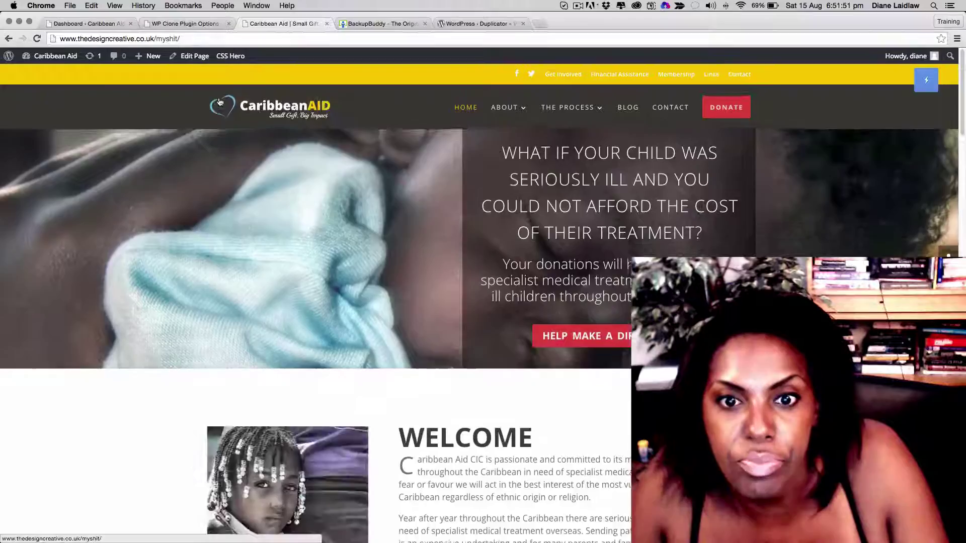
{"action": "scroll", "coordinate": [325, 206], "scroll_direction": "down", "scroll_amount": 15}
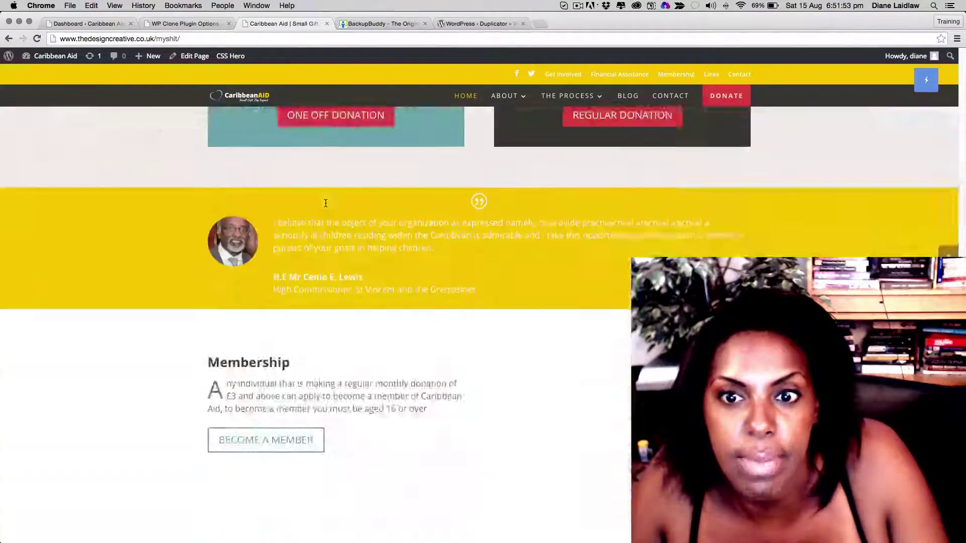
{"action": "scroll", "coordinate": [325, 203], "scroll_direction": "down", "scroll_amount": 5}
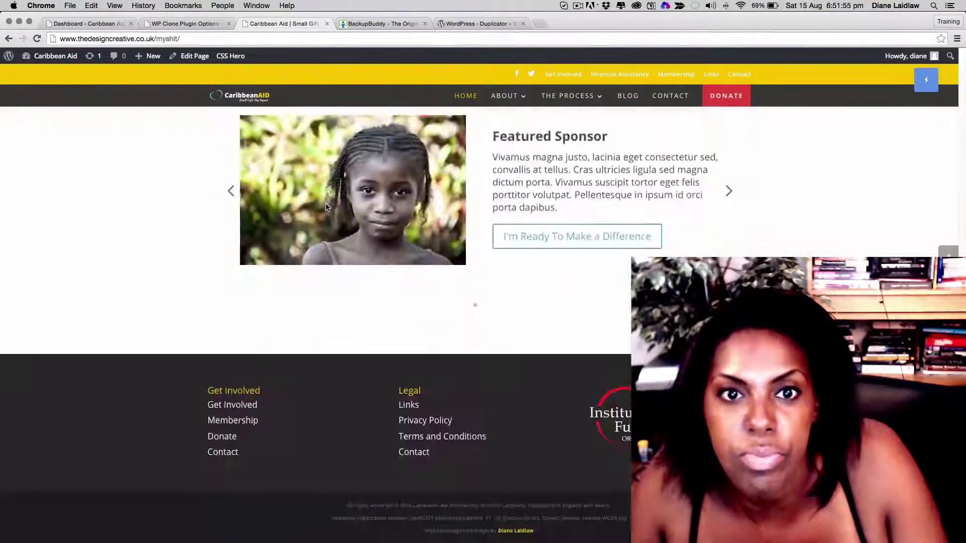
{"action": "scroll", "coordinate": [324, 203], "scroll_direction": "up", "scroll_amount": 15}
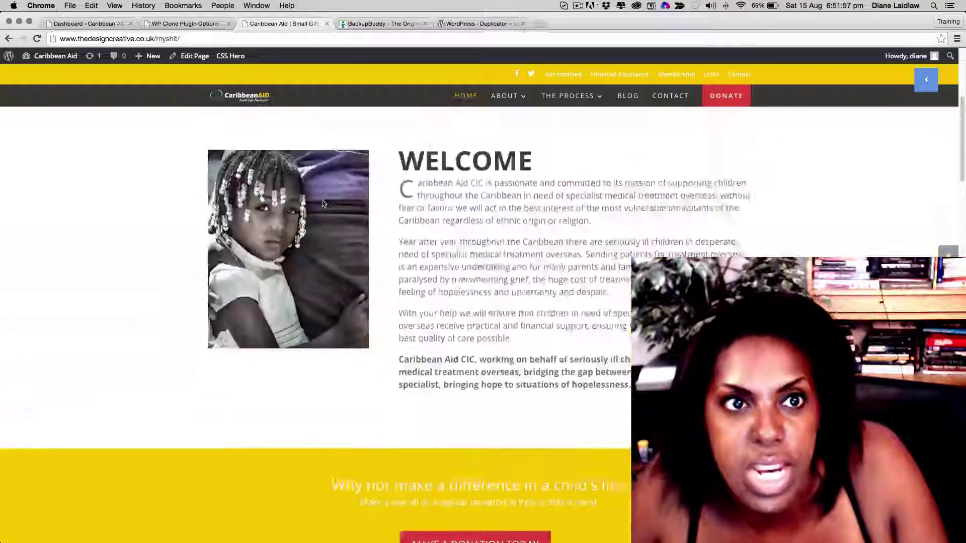
{"action": "scroll", "coordinate": [361, 174], "scroll_direction": "down", "scroll_amount": 10}
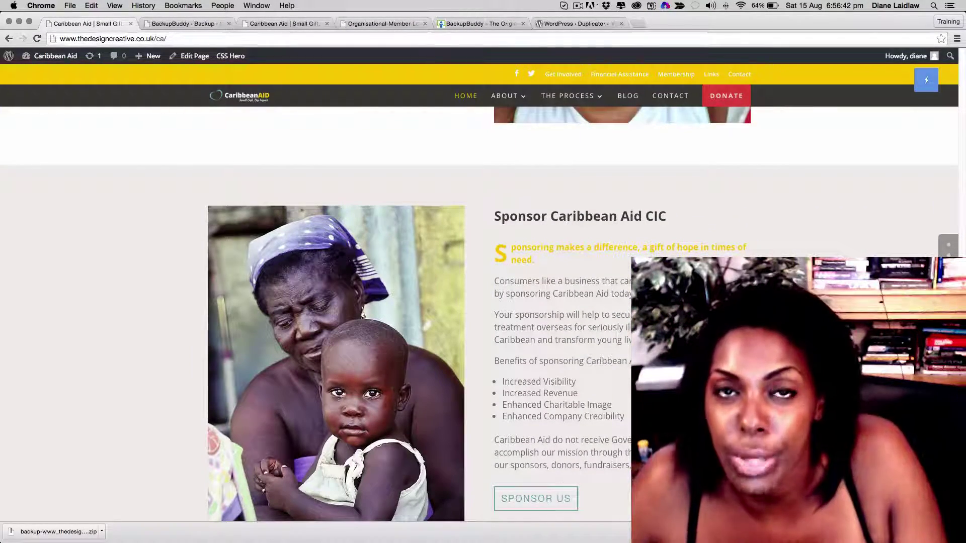
Step: Go from the BackupBuddy product page to the BackupBuddy Backup admin page
{"action": "left_click", "coordinate": [498, 24]}
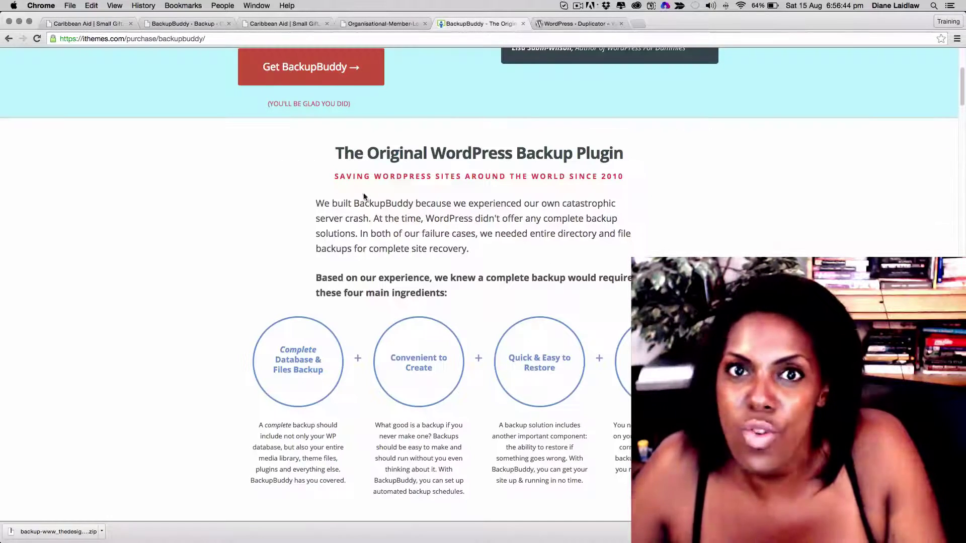
{"action": "left_click", "coordinate": [184, 24]}
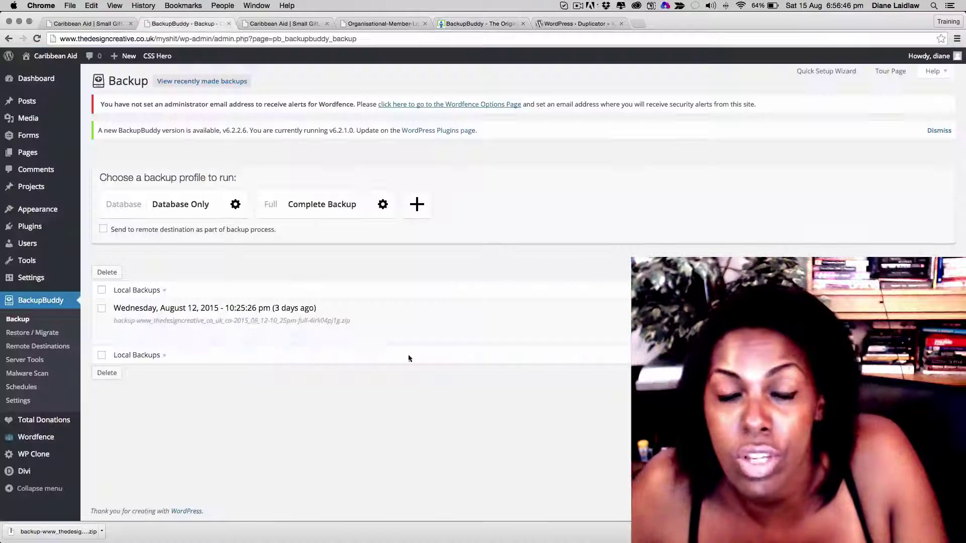